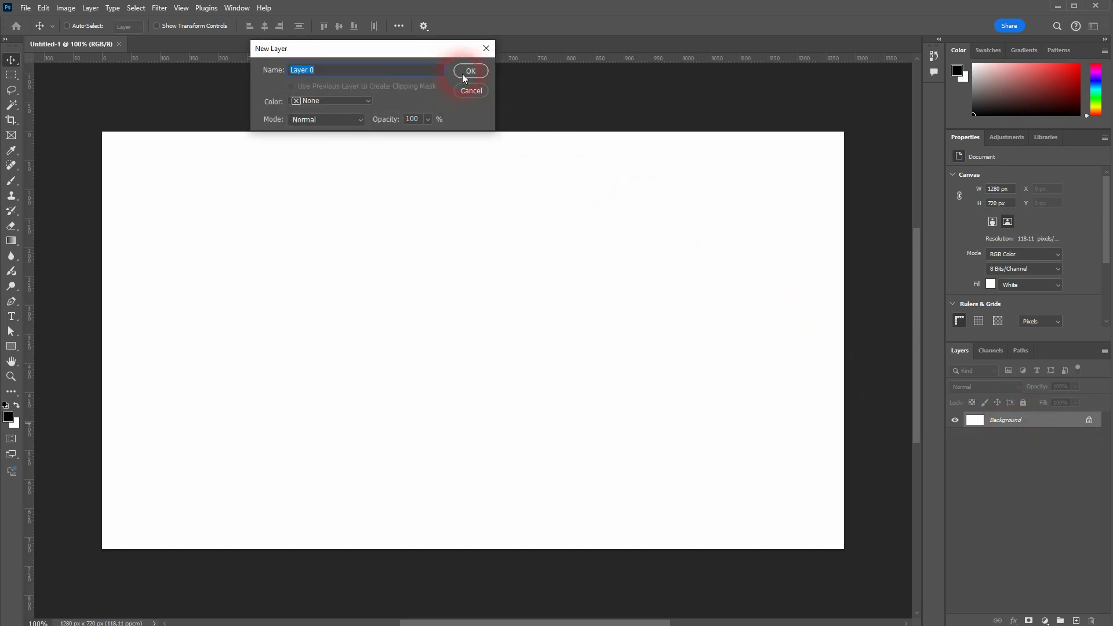
- Convert the background into a regular layer named Layer 0 and draw a black rectangle about 182 by 236 px in the canvas's left half
{"action": "left_click", "coordinate": [463, 76]}
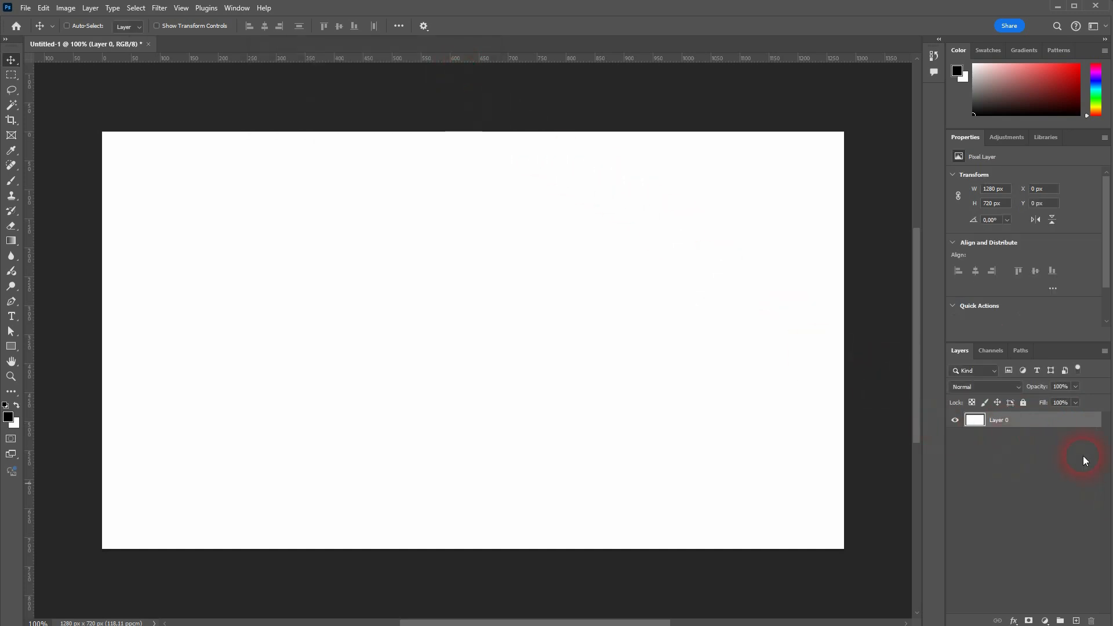
{"action": "left_click", "coordinate": [11, 347]}
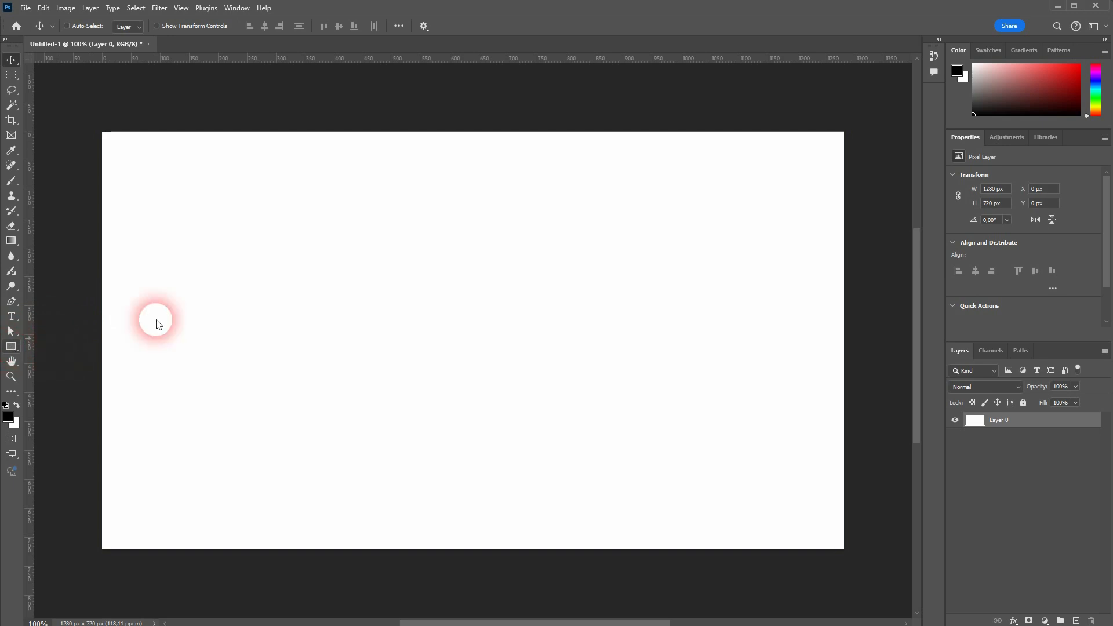
{"action": "left_click_drag", "start_coordinate": [177, 267], "coordinate": [283, 403]}
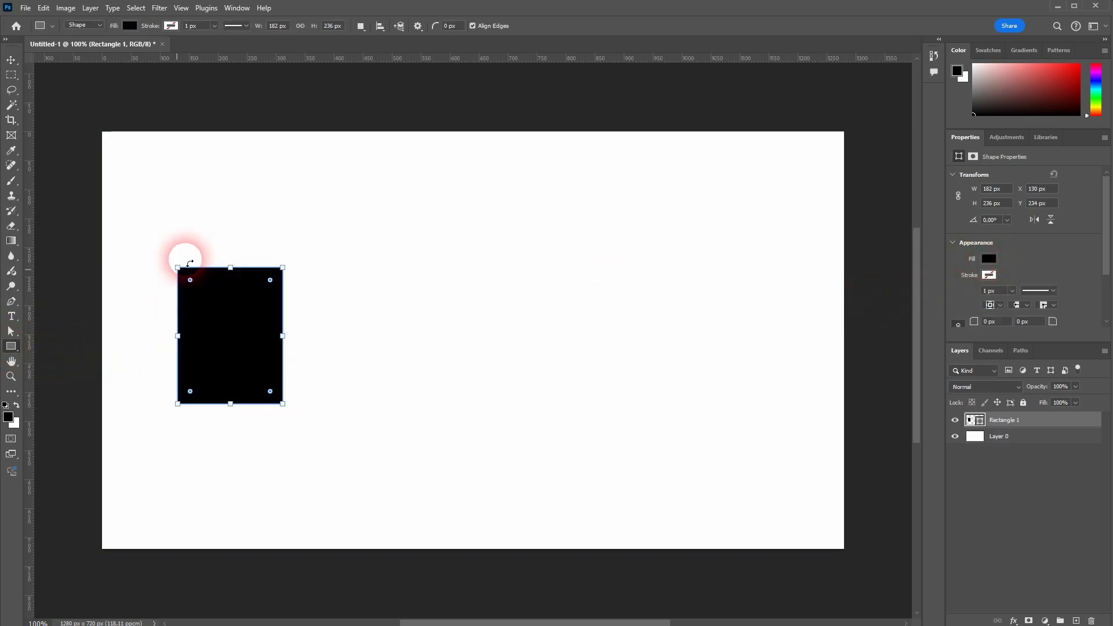
- Draw a black ellipse about 324 by 210 px right of the canvas centre and a triangle about 175 by 145 px near the lower middle
{"action": "right_click", "coordinate": [11, 348]}
{"action": "left_click", "coordinate": [57, 360]}
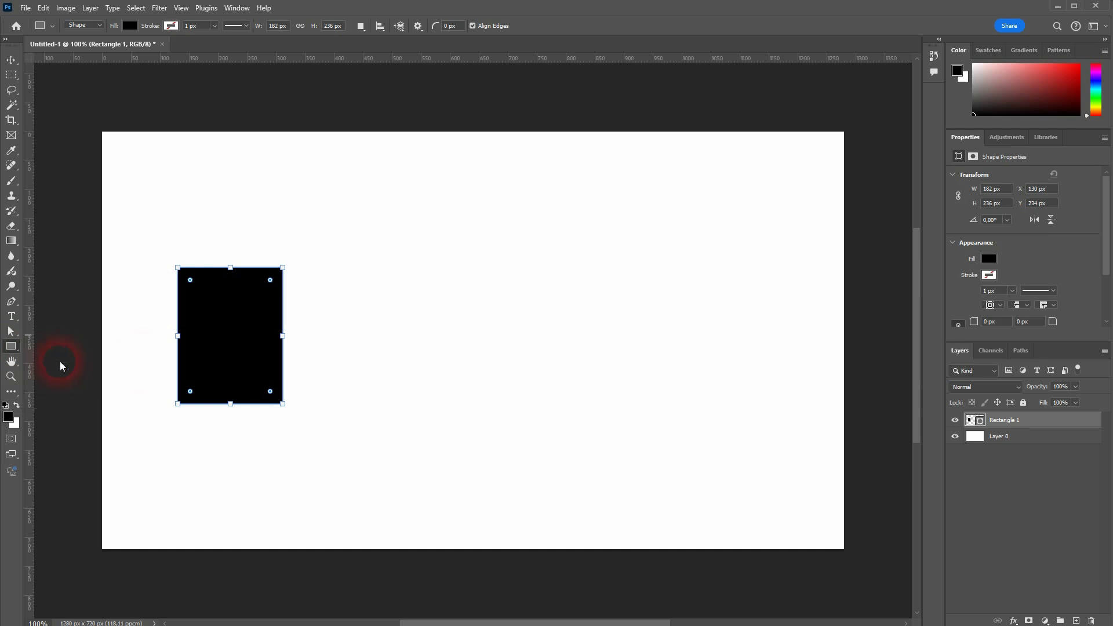
{"action": "left_click_drag", "start_coordinate": [504, 258], "coordinate": [691, 378]}
{"action": "right_click", "coordinate": [12, 348]}
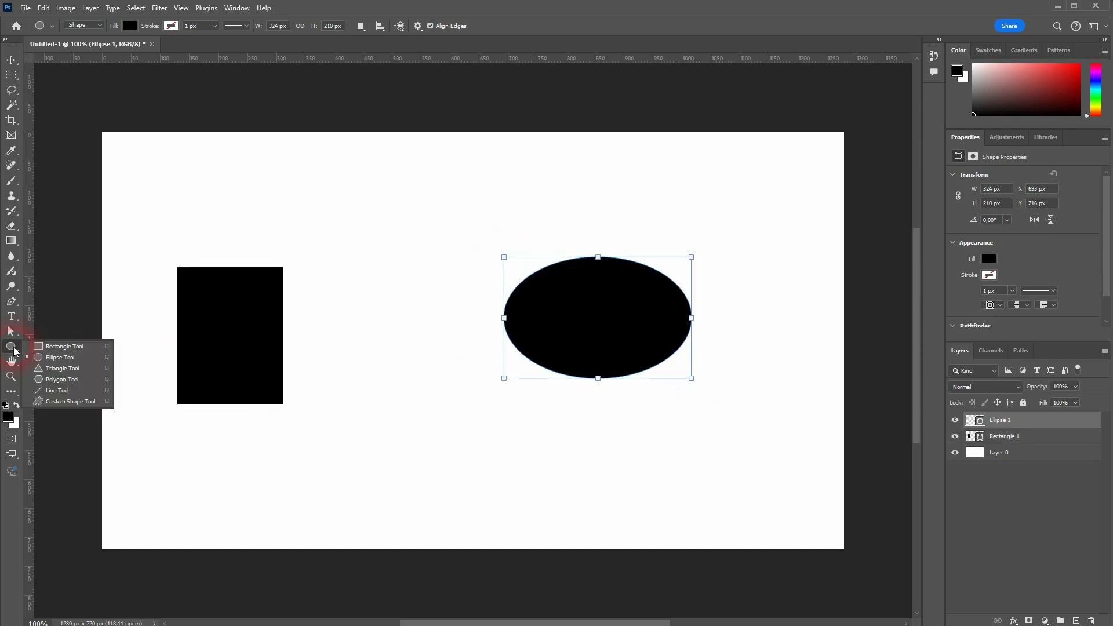
{"action": "left_click", "coordinate": [53, 368]}
{"action": "left_click_drag", "start_coordinate": [327, 491], "coordinate": [429, 409]}
- Fill the triangle with dark red and the ellipse with light blue from the recently used colors
{"action": "left_click", "coordinate": [989, 275]}
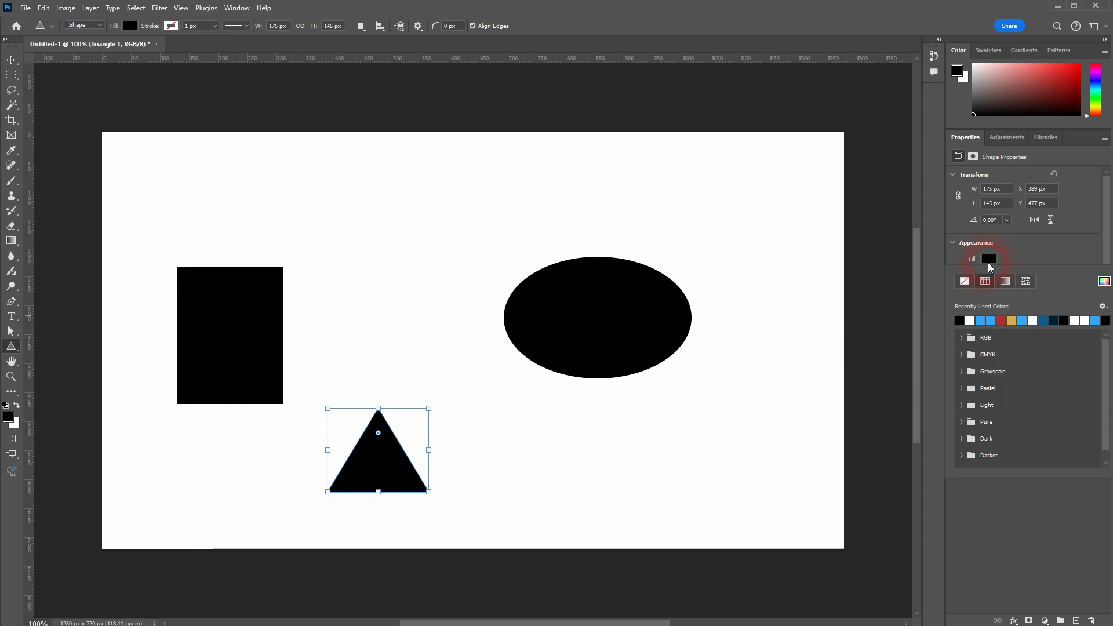
{"action": "left_click", "coordinate": [1001, 322]}
{"action": "key", "text": "Return"}
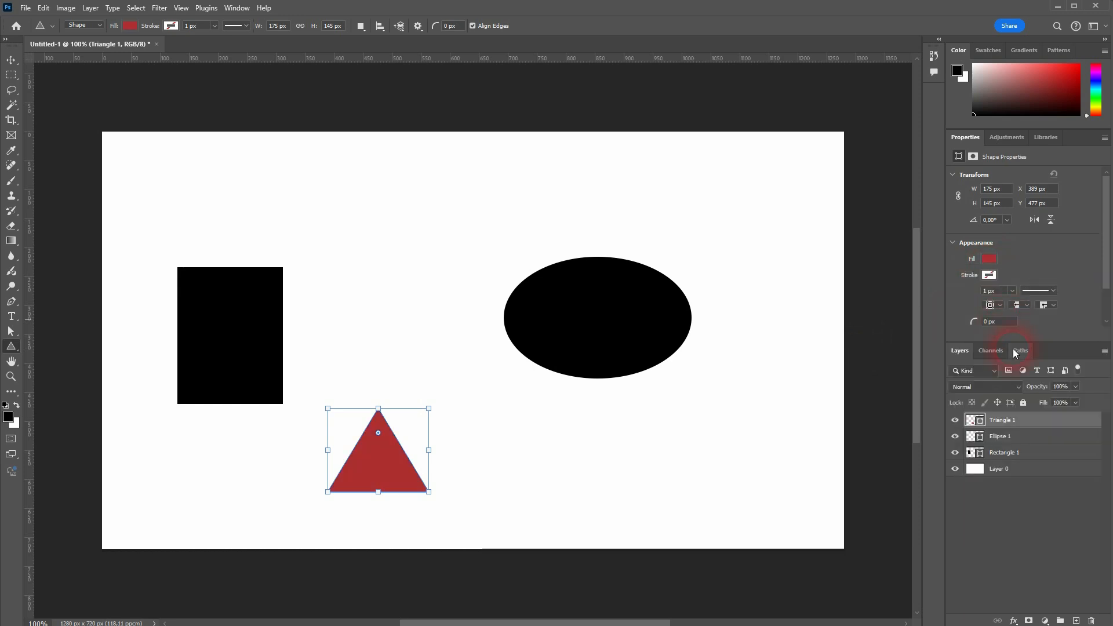
{"action": "left_click", "coordinate": [1013, 436]}
{"action": "left_click", "coordinate": [989, 258]}
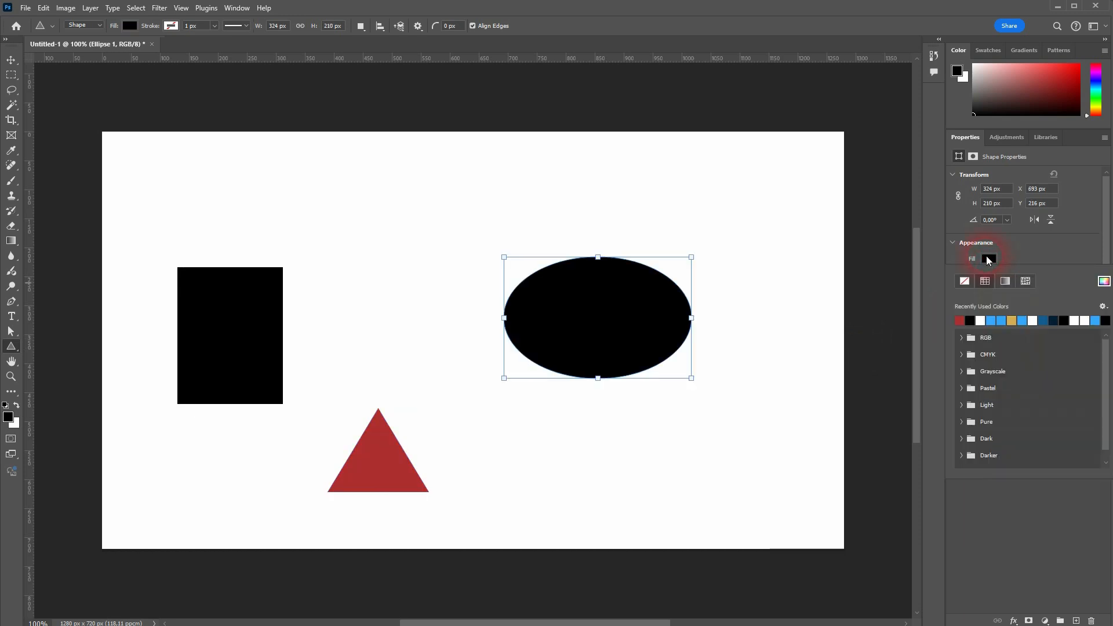
{"action": "left_click", "coordinate": [1004, 322]}
{"action": "key", "text": "Return"}
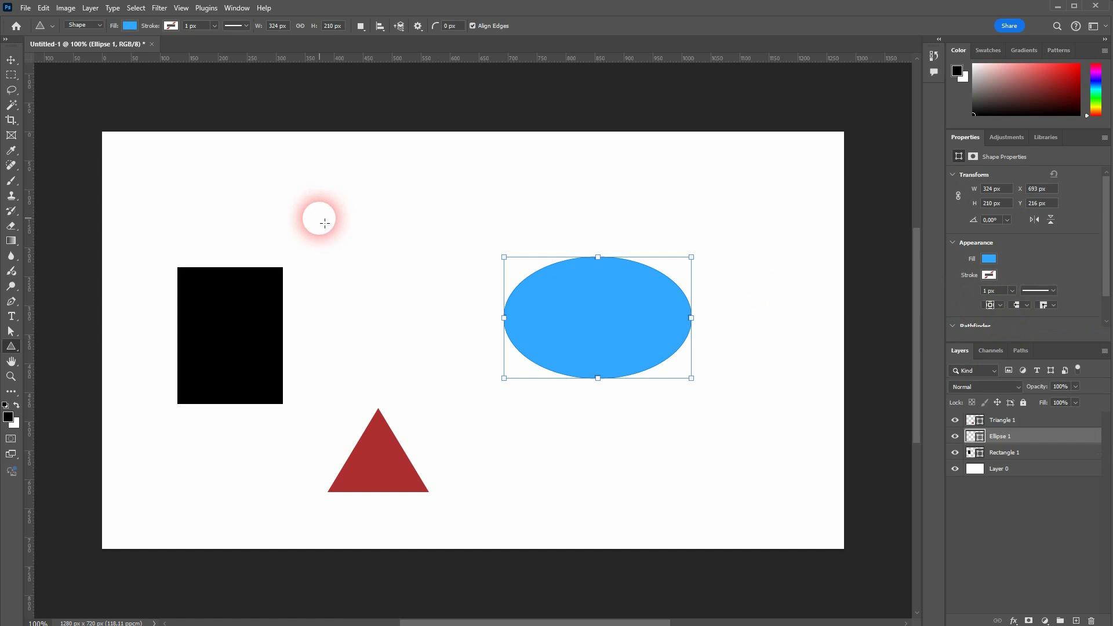
- Move the blue ellipse up and to the right with the Move tool, to about X 791 px, Y 182 px
{"action": "left_click", "coordinate": [11, 60]}
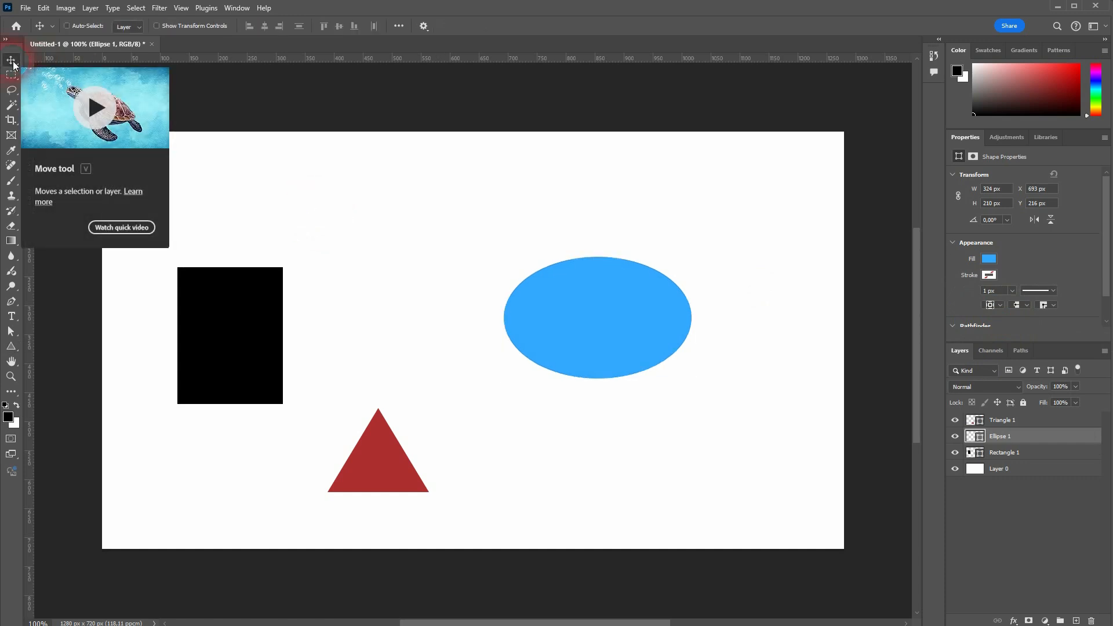
{"action": "left_click", "coordinate": [85, 168]}
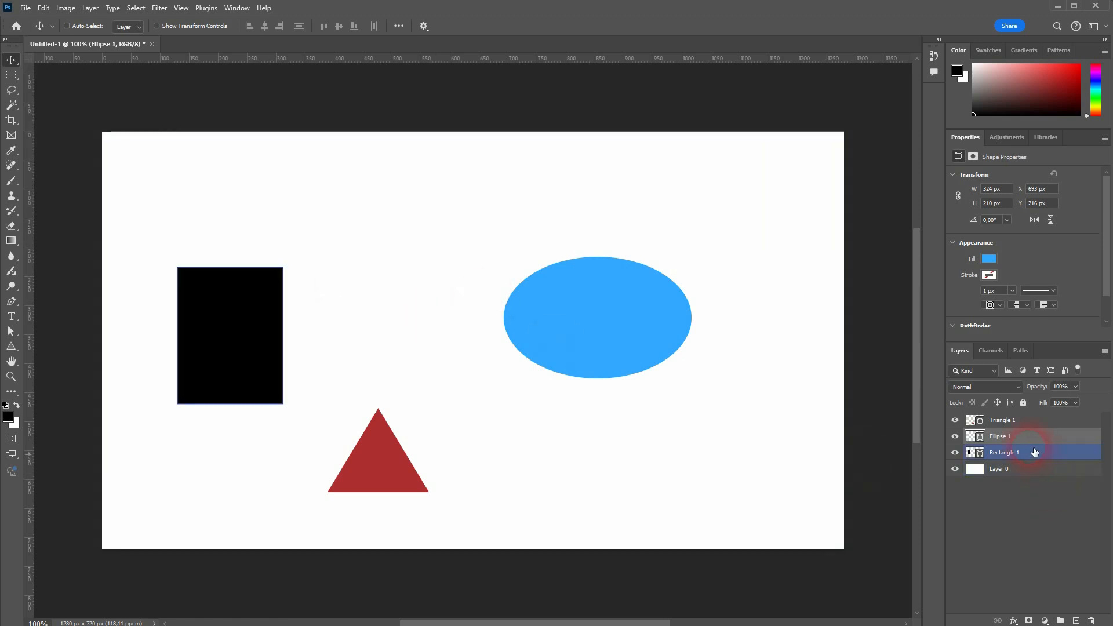
{"action": "left_click_drag", "start_coordinate": [580, 283], "coordinate": [630, 284]}
{"action": "mouse_move", "coordinate": [243, 310]}
{"action": "left_mouse_down"}
{"action": "mouse_move", "coordinate": [249, 281]}
{"action": "mouse_move", "coordinate": [162, 282]}
{"action": "mouse_move", "coordinate": [256, 318]}
{"action": "left_mouse_up"}
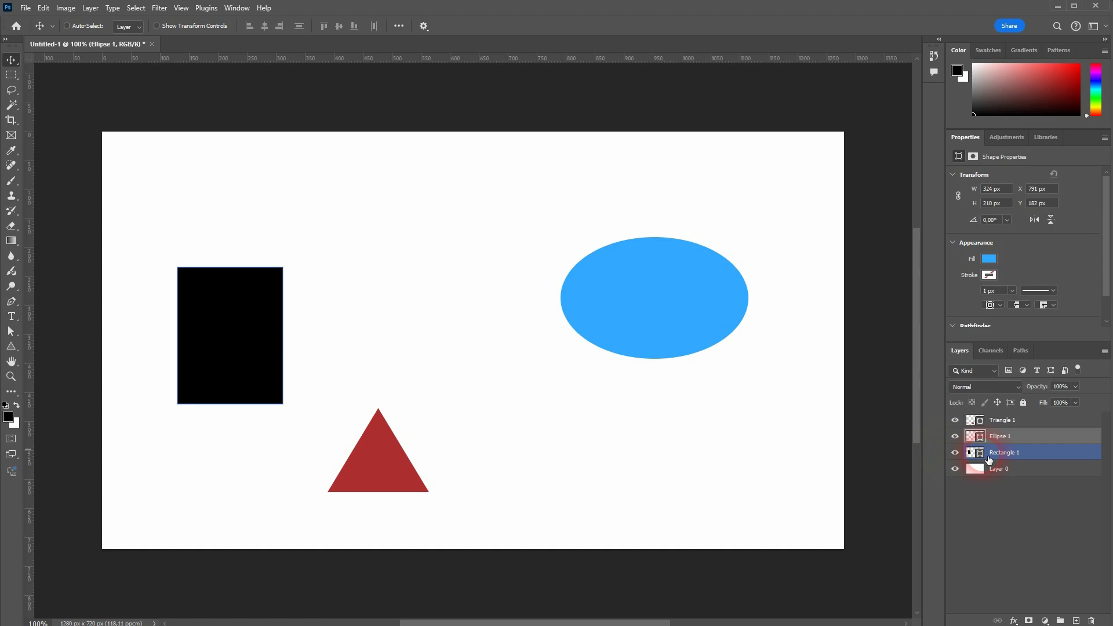
- Select the Rectangle 1 layer and move the black rectangle to about X 127 px, Y 202 px
{"action": "left_click", "coordinate": [522, 367]}
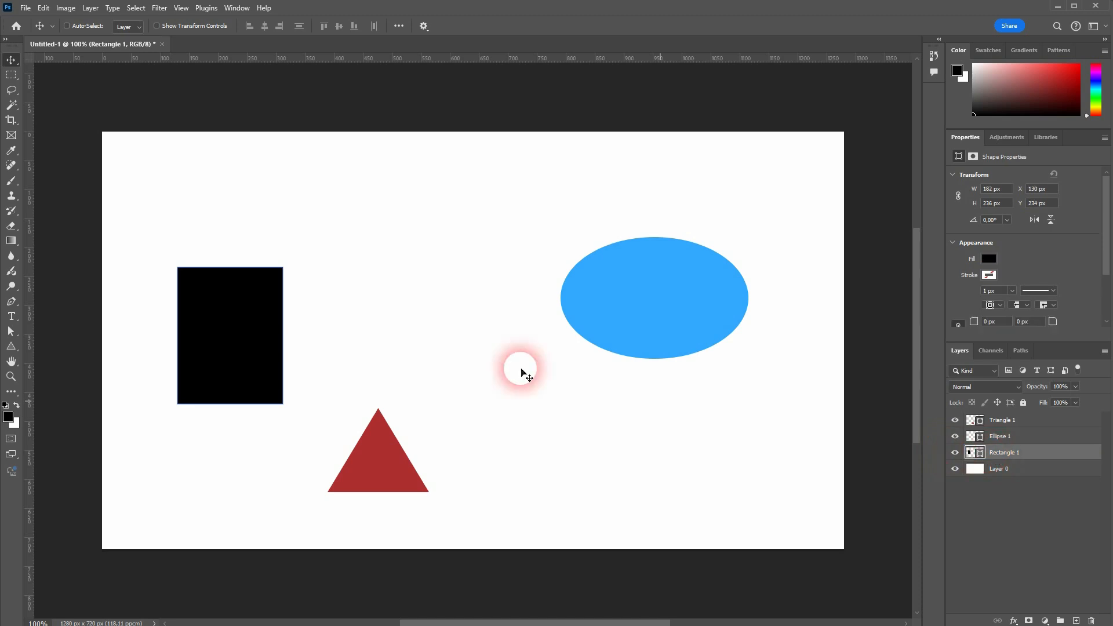
{"action": "left_click_drag", "start_coordinate": [250, 342], "coordinate": [266, 287]}
{"action": "left_click_drag", "start_coordinate": [681, 320], "coordinate": [658, 357]}
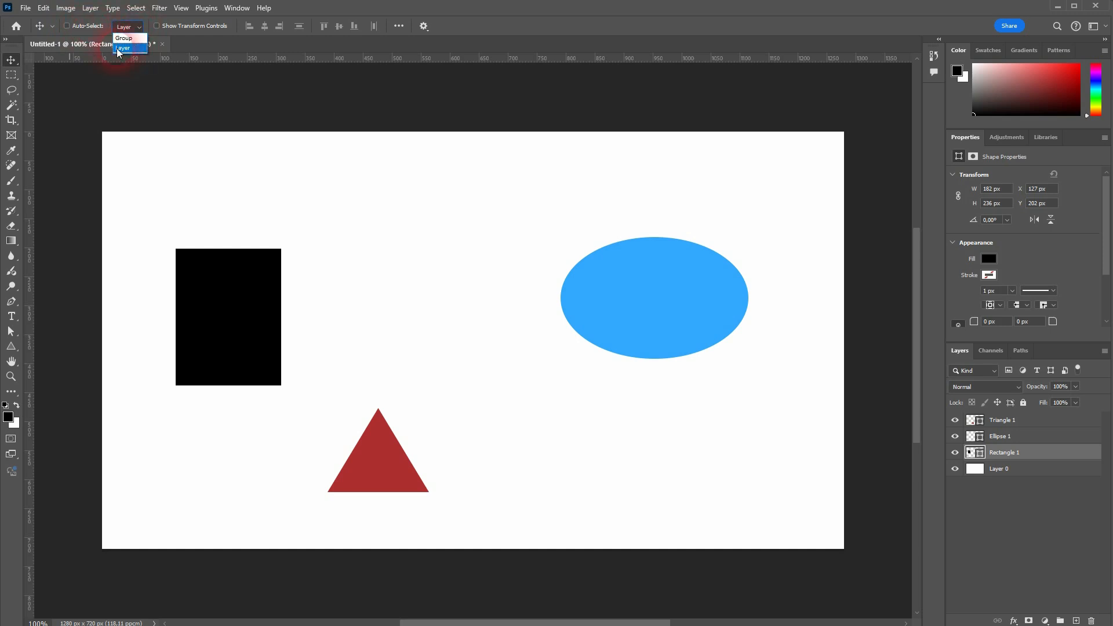
- Turn on Auto-Select for individual layers in the Move tool and pick the black rectangle on the canvas
{"action": "left_click", "coordinate": [67, 27]}
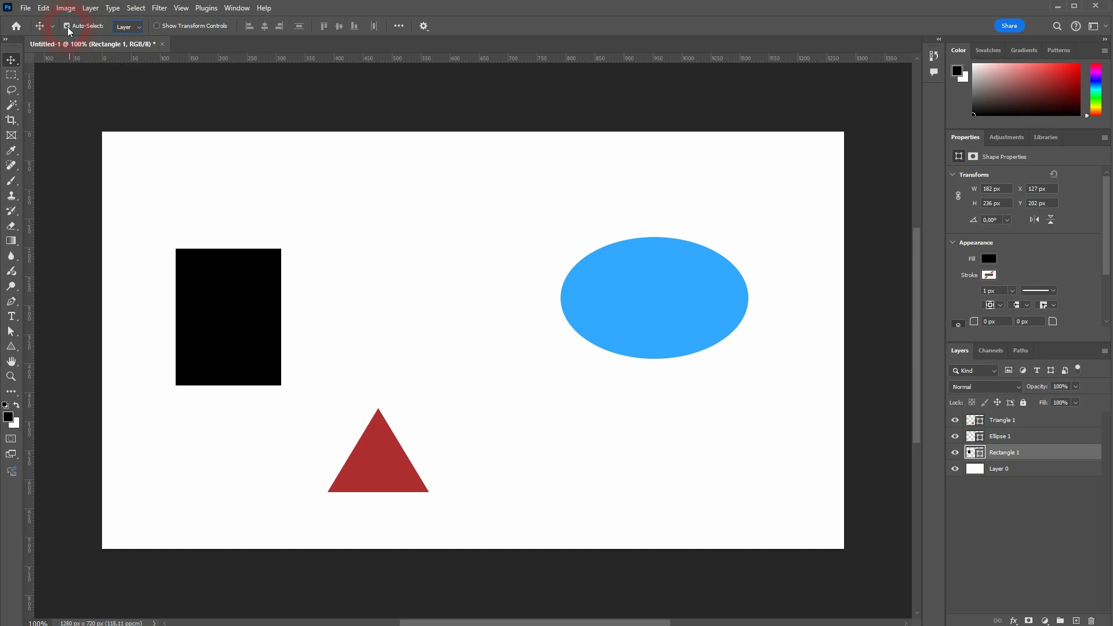
{"action": "left_click", "coordinate": [211, 246]}
{"action": "left_click", "coordinate": [988, 459]}
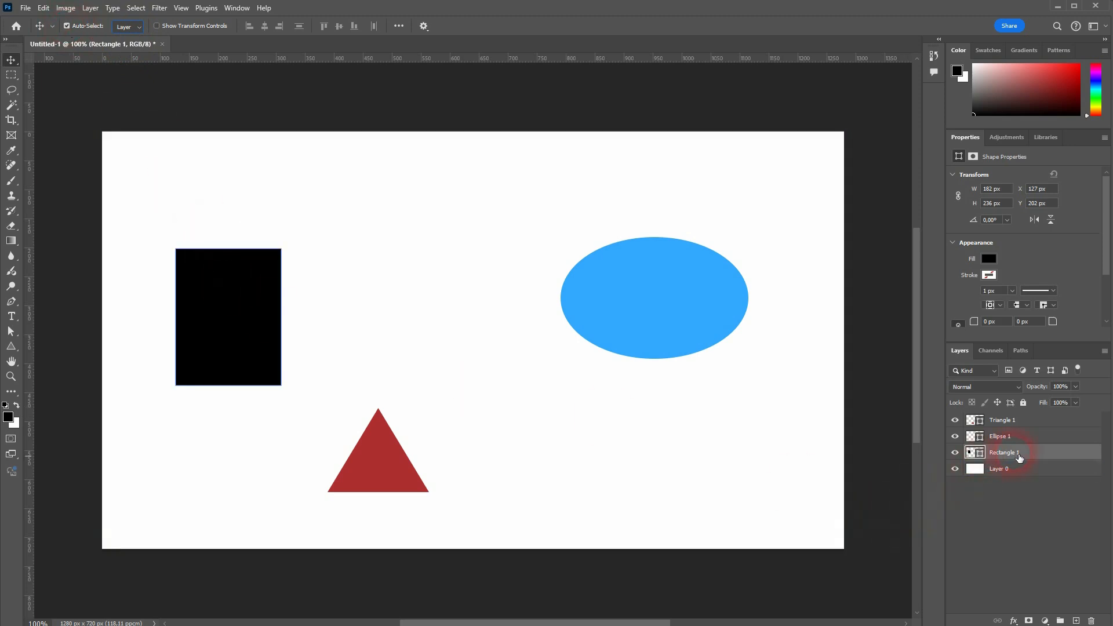
{"action": "left_click", "coordinate": [355, 285]}
- Move the rectangle to about X 123, Y 144 px, the triangle to X 479, Y 393 px and the ellipse to X 778, Y 193 px
{"action": "left_click_drag", "start_coordinate": [218, 301], "coordinate": [206, 263]}
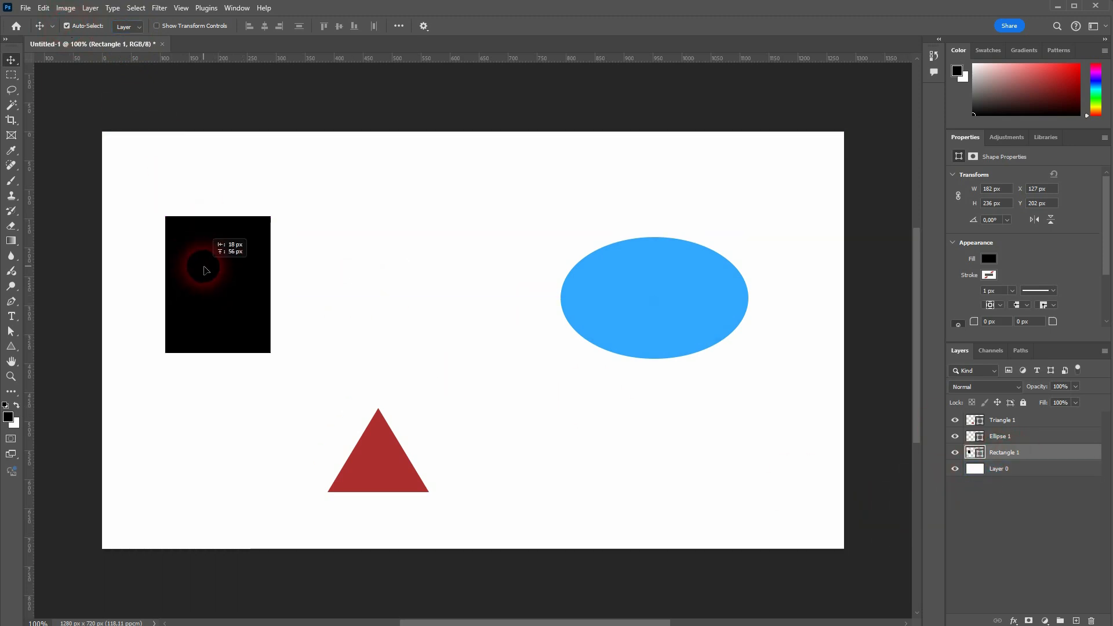
{"action": "left_click_drag", "start_coordinate": [655, 312], "coordinate": [612, 276]}
{"action": "left_click_drag", "start_coordinate": [375, 457], "coordinate": [444, 408]}
{"action": "mouse_move", "coordinate": [262, 327]}
{"action": "left_mouse_down"}
{"action": "mouse_move", "coordinate": [227, 367]}
{"action": "mouse_move", "coordinate": [212, 322]}
{"action": "mouse_move", "coordinate": [270, 326]}
{"action": "left_mouse_up"}
{"action": "left_click", "coordinate": [629, 275]}
{"action": "left_click_drag", "start_coordinate": [630, 276], "coordinate": [657, 300]}
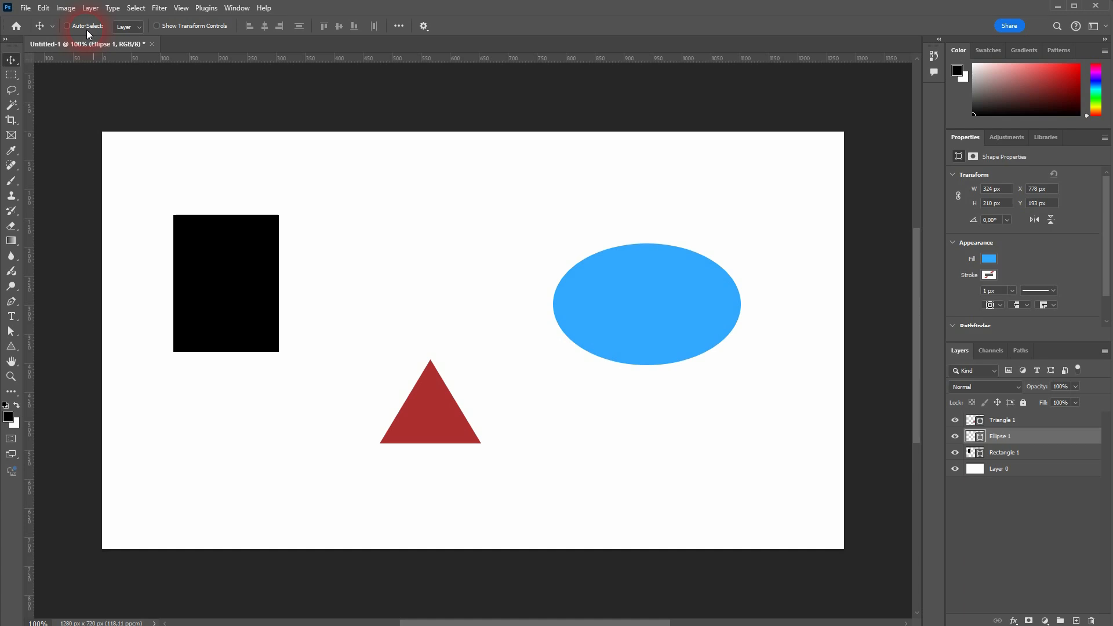
{"action": "left_click", "coordinate": [51, 27]}
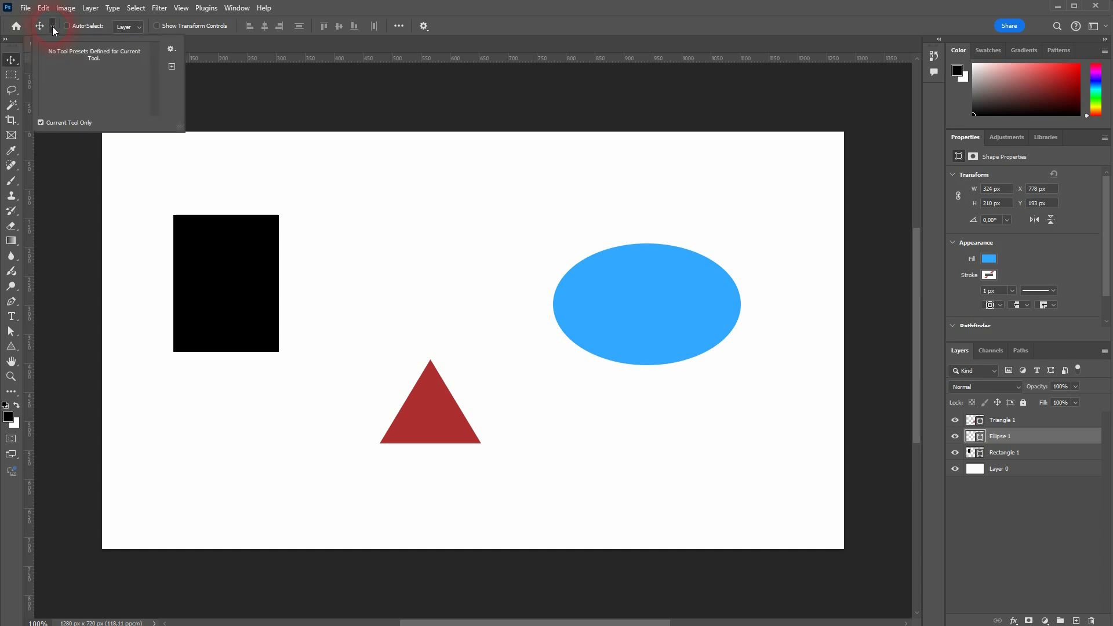
{"action": "left_click", "coordinate": [53, 26]}
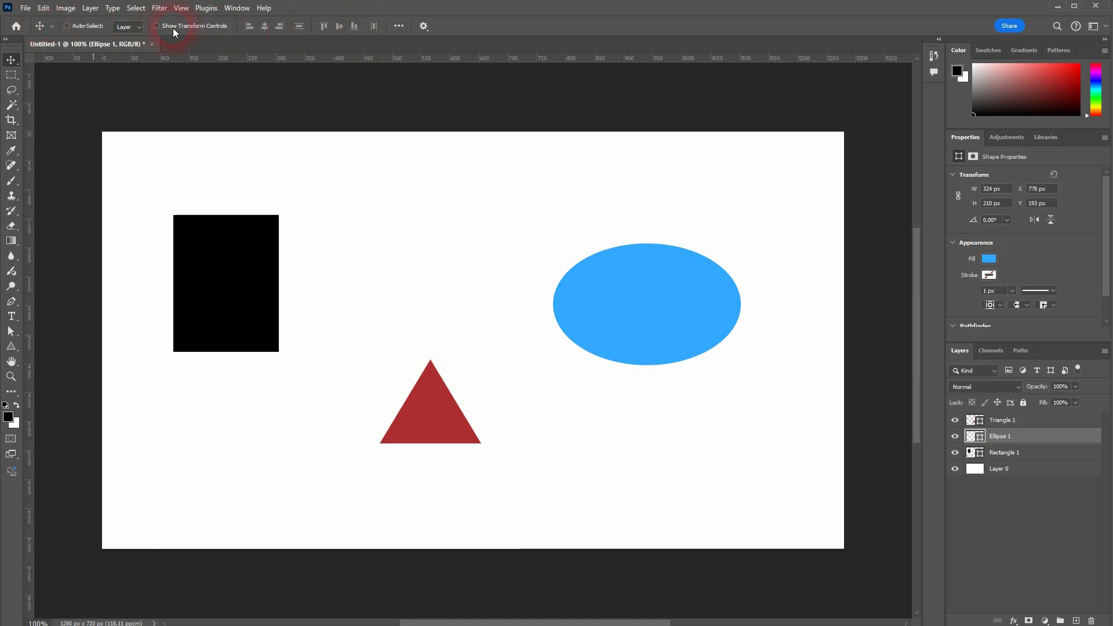
- Show the transform controls, resize the ellipse to about 295 by 213 px, apply the transform and hide the controls again
{"action": "left_click", "coordinate": [157, 26]}
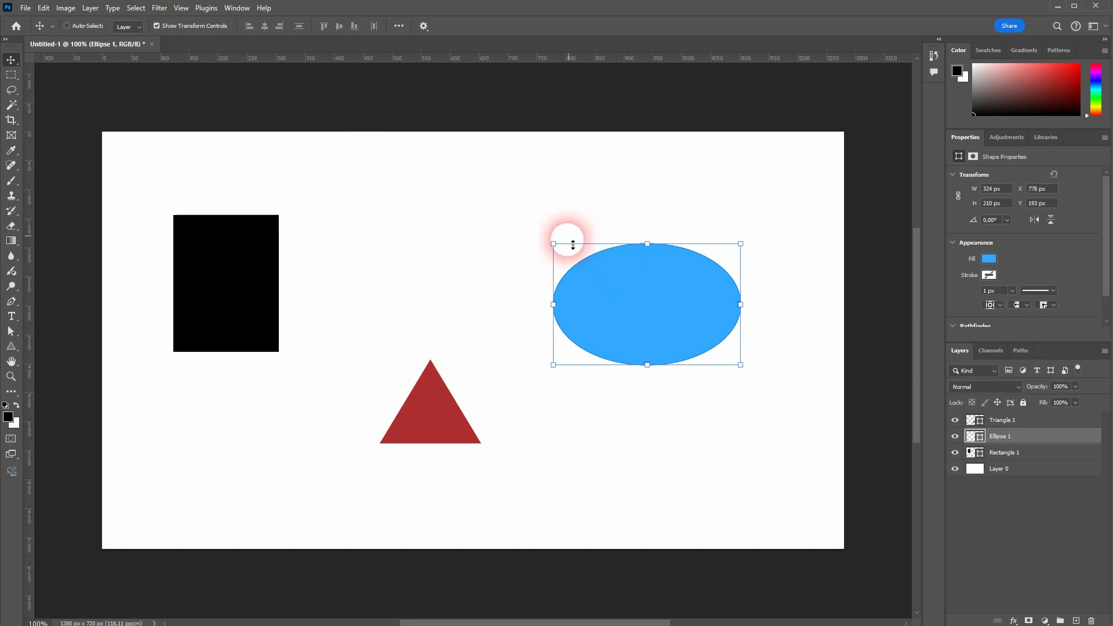
{"action": "mouse_move", "coordinate": [554, 244]}
{"action": "left_mouse_down"}
{"action": "mouse_move", "coordinate": [477, 191]}
{"action": "mouse_move", "coordinate": [569, 253]}
{"action": "left_mouse_up"}
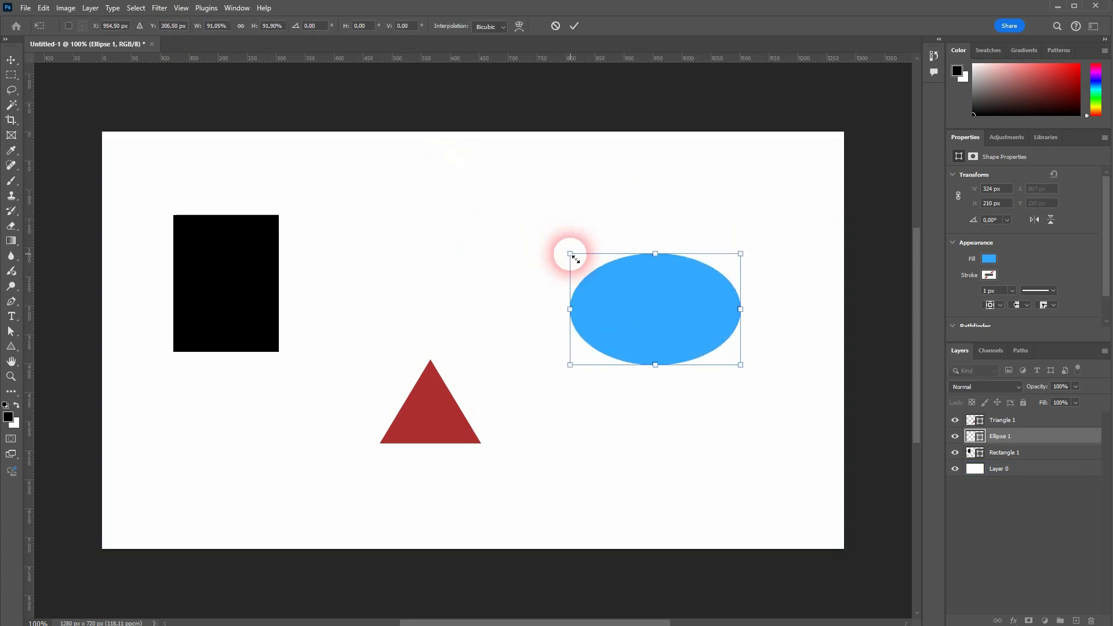
{"action": "mouse_move", "coordinate": [661, 255]}
{"action": "left_mouse_down"}
{"action": "mouse_move", "coordinate": [654, 218]}
{"action": "mouse_move", "coordinate": [655, 242]}
{"action": "left_mouse_up"}
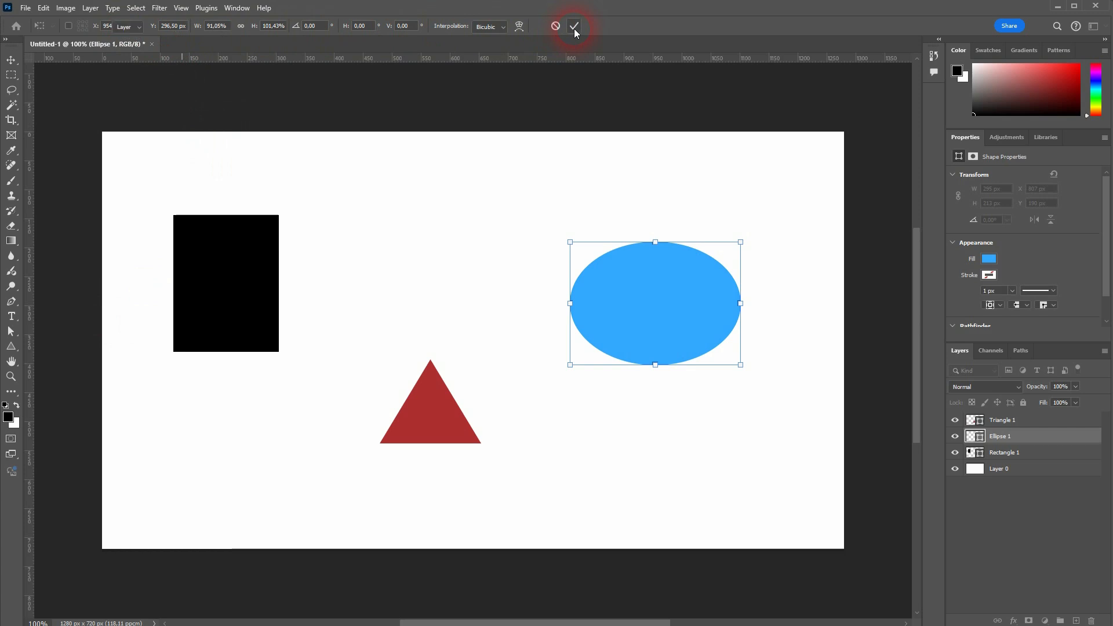
{"action": "left_click", "coordinate": [574, 26]}
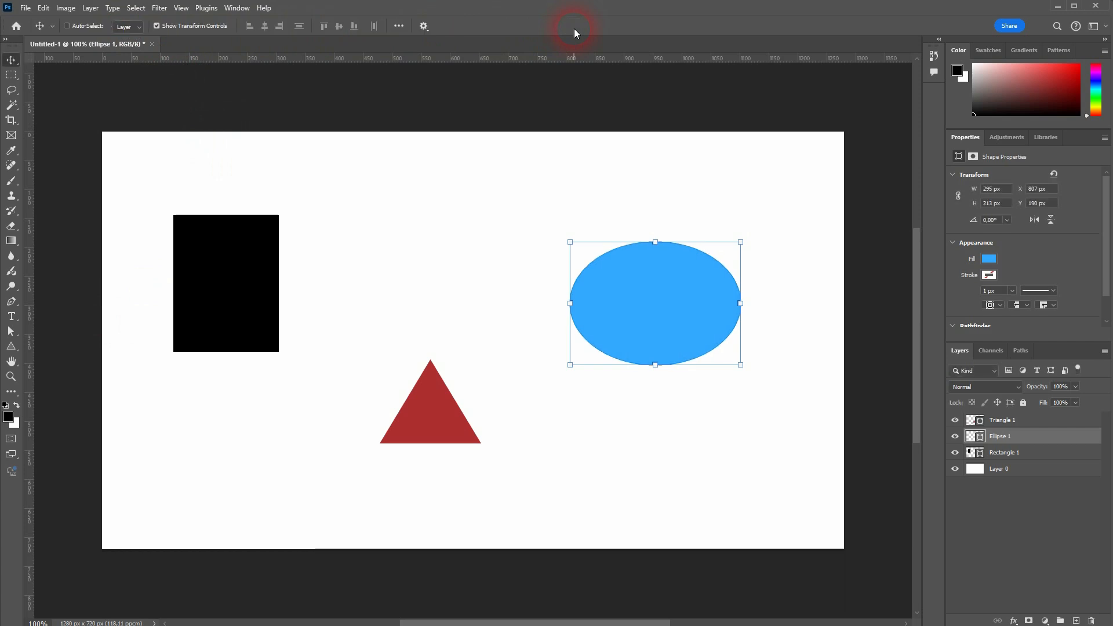
{"action": "left_click", "coordinate": [156, 27]}
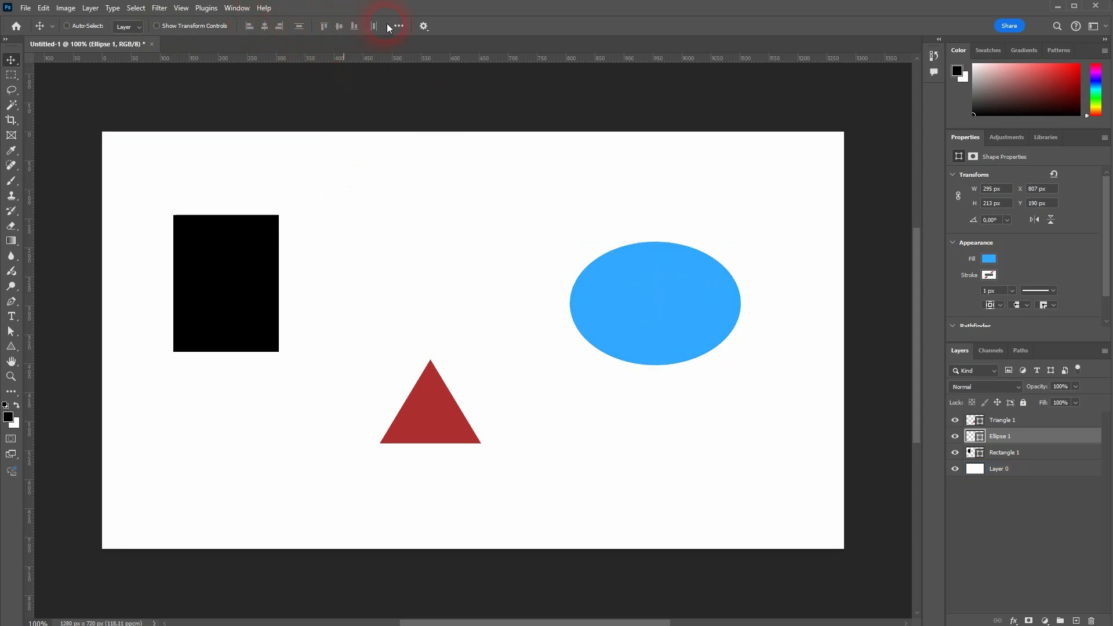
- Select the Rectangle 1 layer and the whole canvas, and align the rectangle to the canvas's horizontal and vertical centres
{"action": "left_click", "coordinate": [1020, 421]}
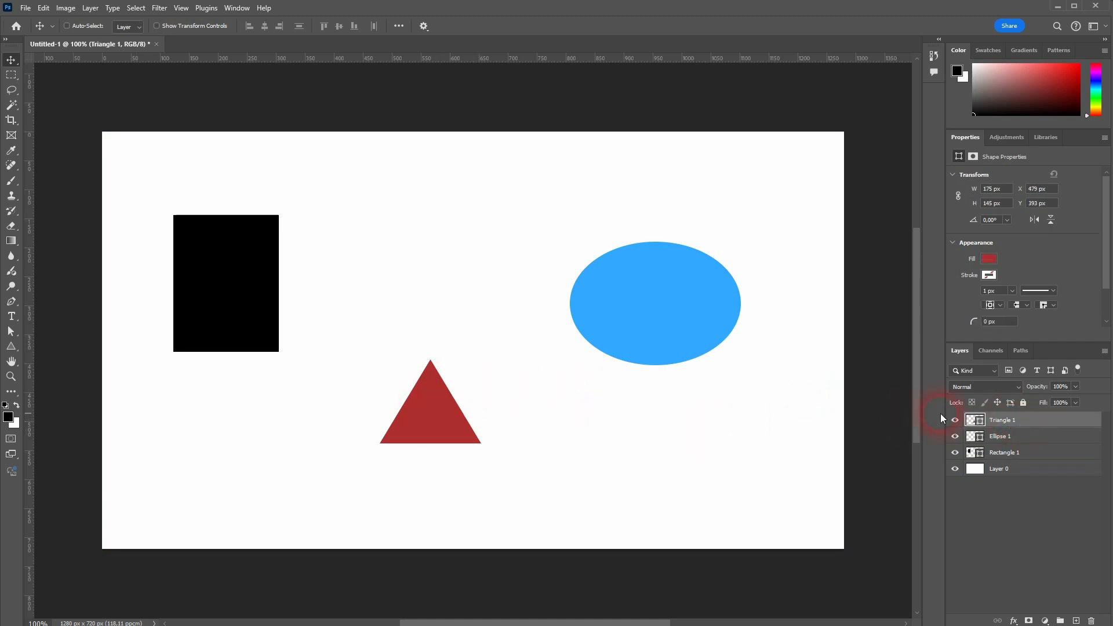
{"action": "left_click", "coordinate": [1020, 453]}
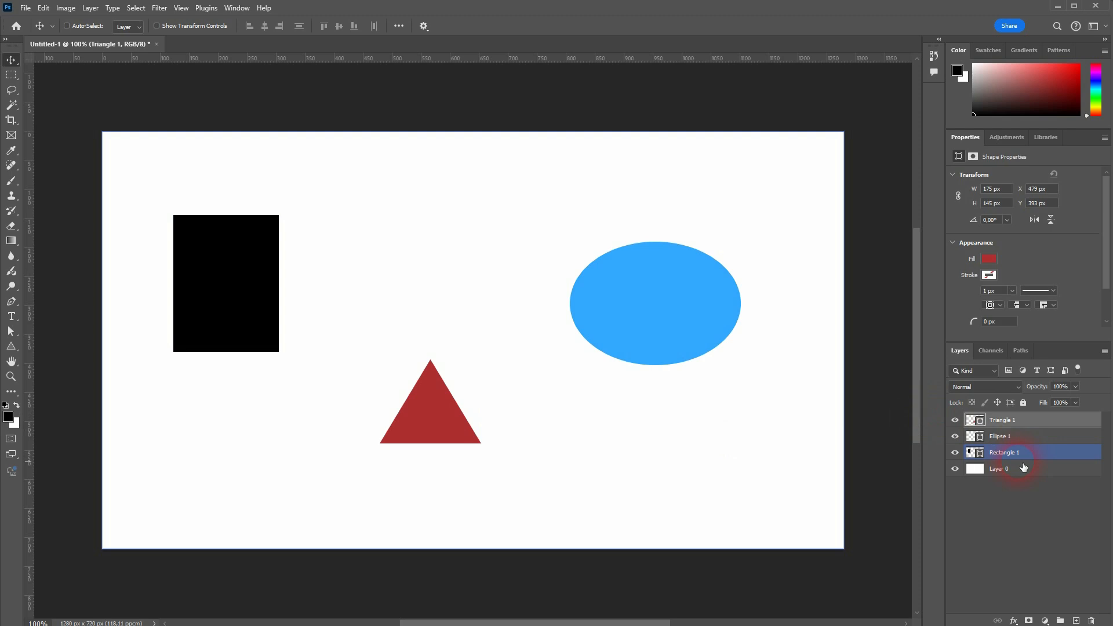
{"action": "left_click", "coordinate": [1017, 457]}
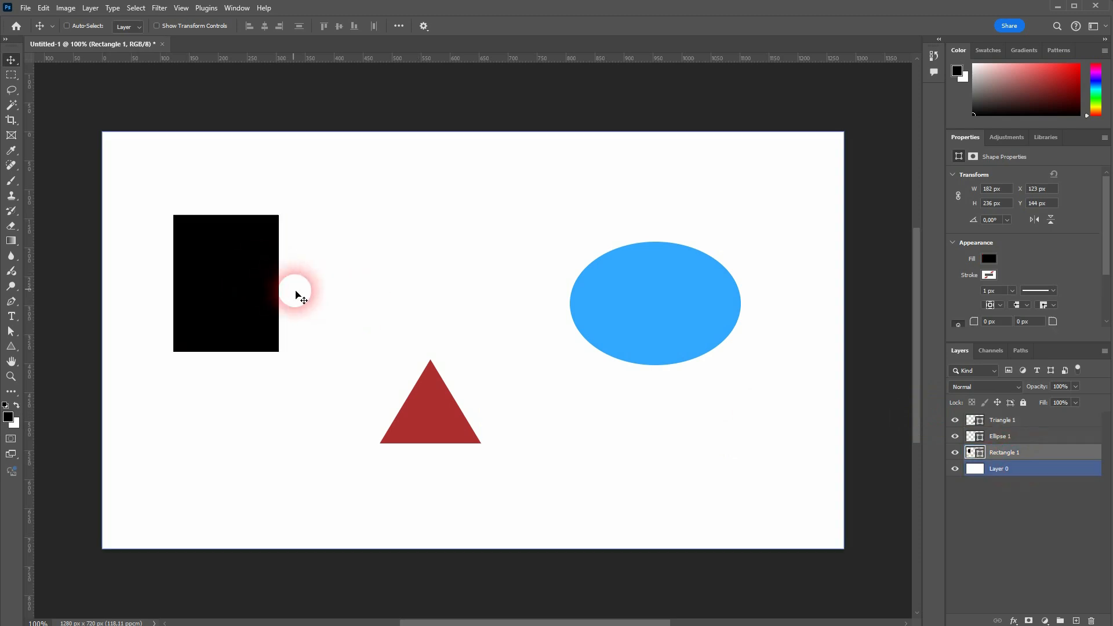
{"action": "key", "text": "ctrl+a"}
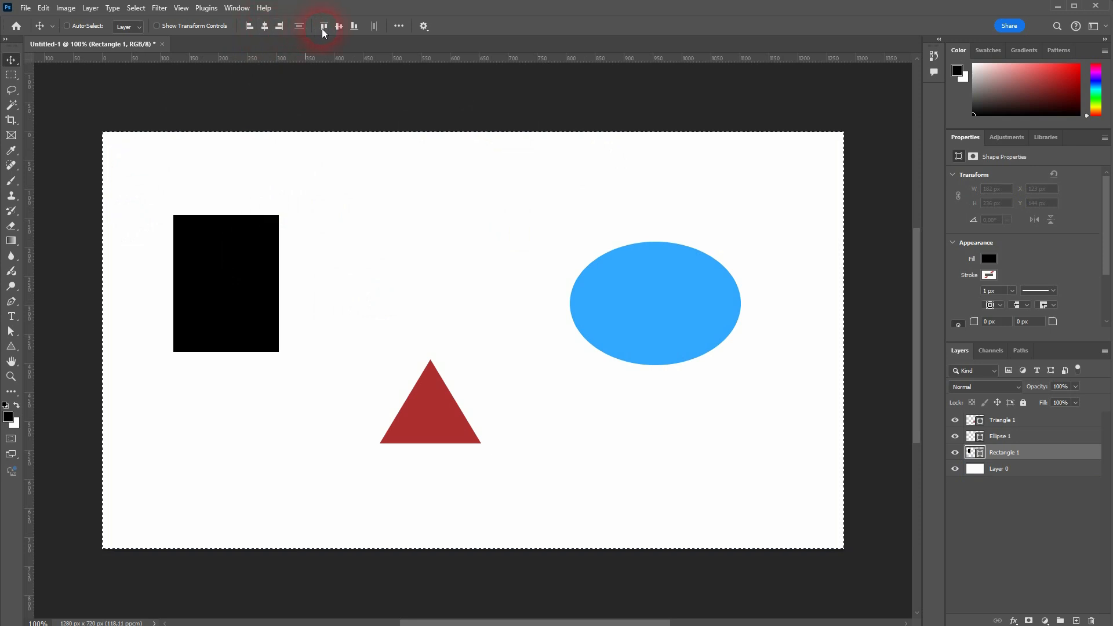
{"action": "left_click", "coordinate": [264, 28]}
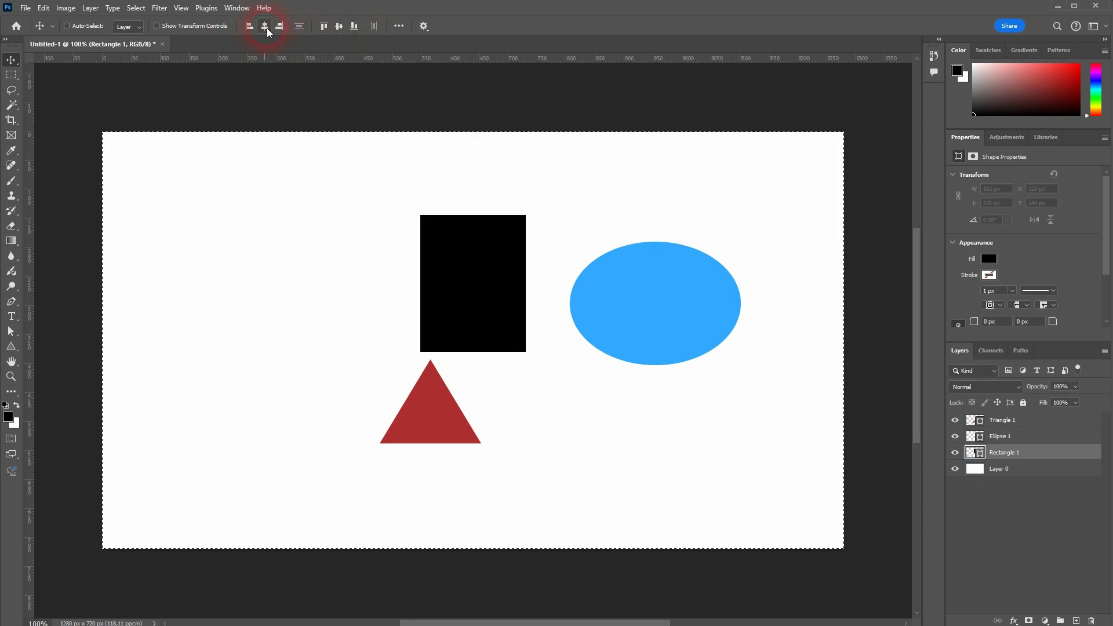
{"action": "left_click", "coordinate": [335, 26]}
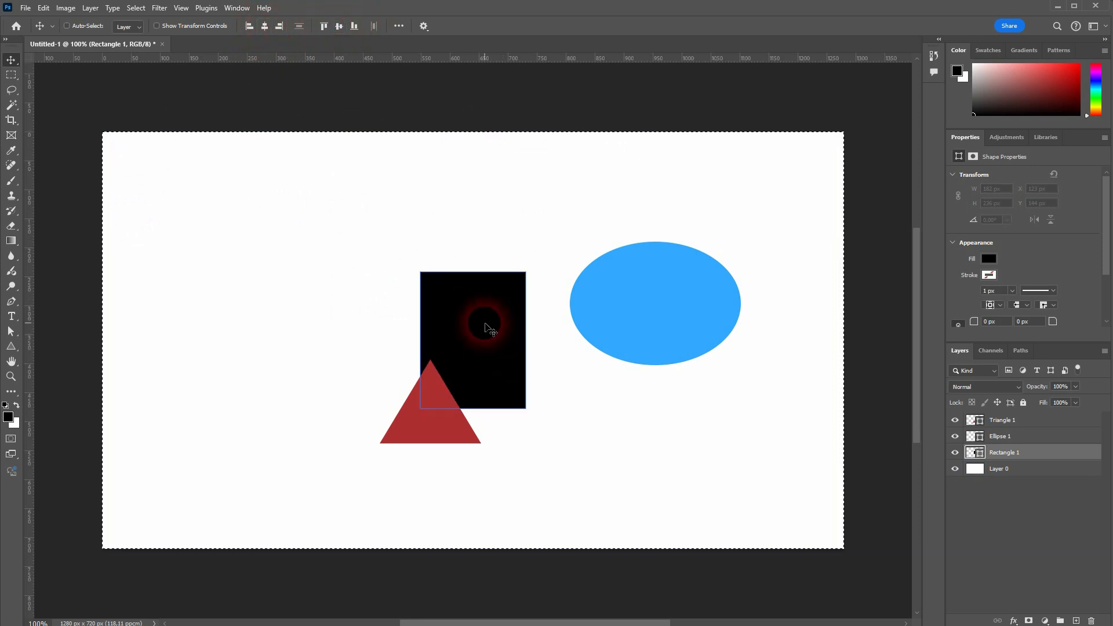
- Move the rectangle to the canvas's upper-left area, to about X 22 px, Y 89 px
{"action": "left_click_drag", "start_coordinate": [487, 322], "coordinate": [181, 232]}
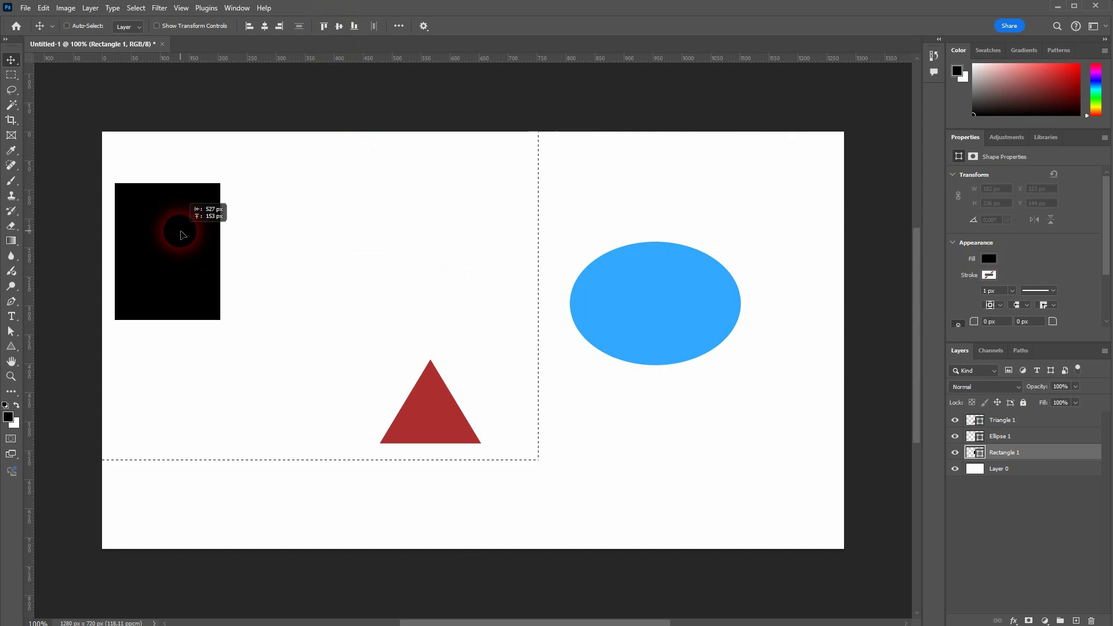
{"action": "left_click", "coordinate": [556, 301], "text": "ctrl"}
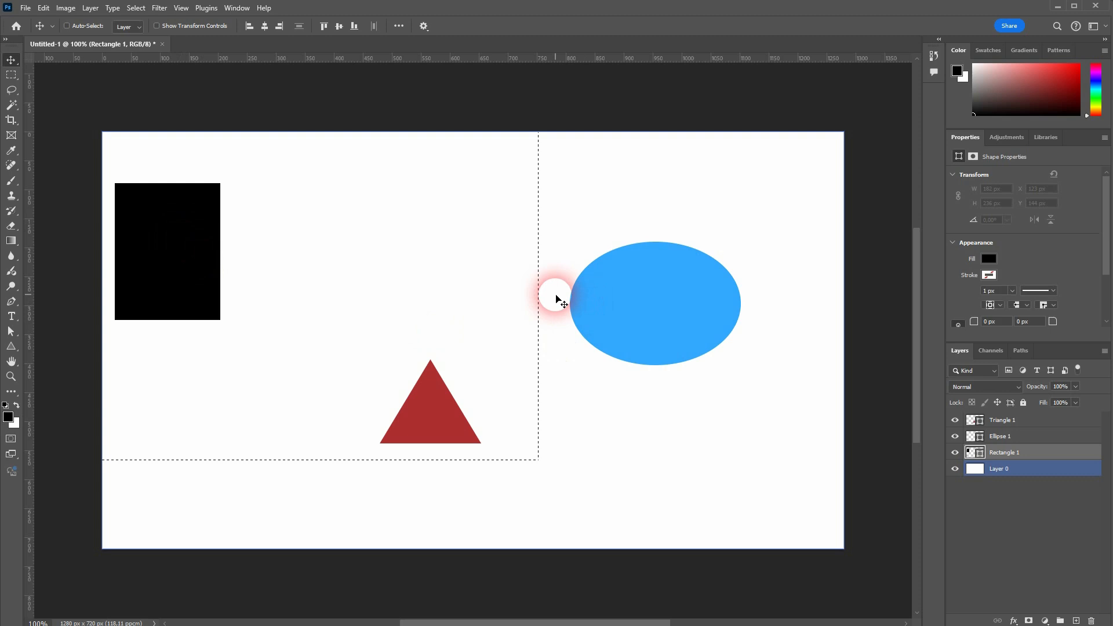
- Select the whole canvas and align the rectangle first to its left edge, then to its right edge
{"action": "key", "text": "ctrl+a"}
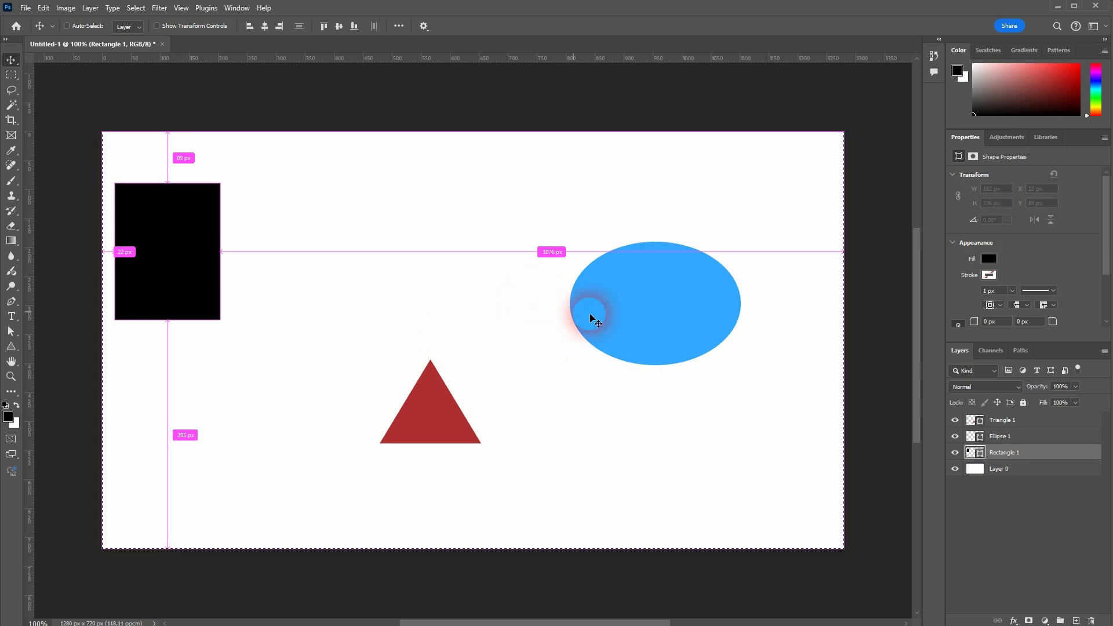
{"action": "left_click", "coordinate": [248, 26]}
{"action": "left_click", "coordinate": [278, 26]}
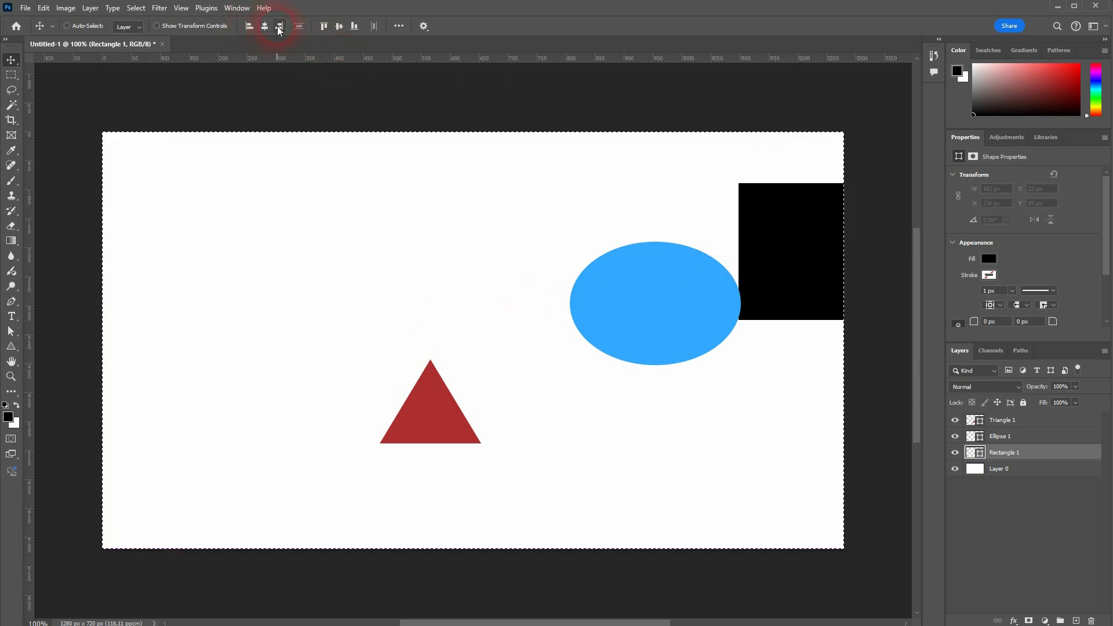
- Align the rectangle to the canvas's top edge, then its bottom edge, then the top edge again, and centre it horizontally
{"action": "left_click", "coordinate": [323, 26]}
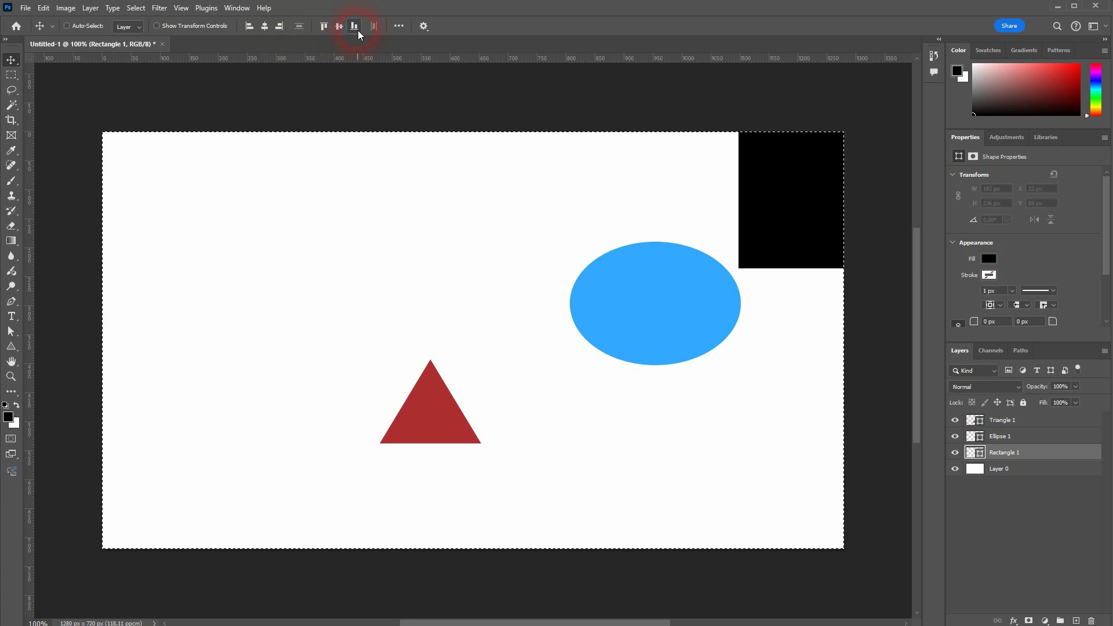
{"action": "left_click", "coordinate": [356, 29]}
{"action": "left_click", "coordinate": [323, 26]}
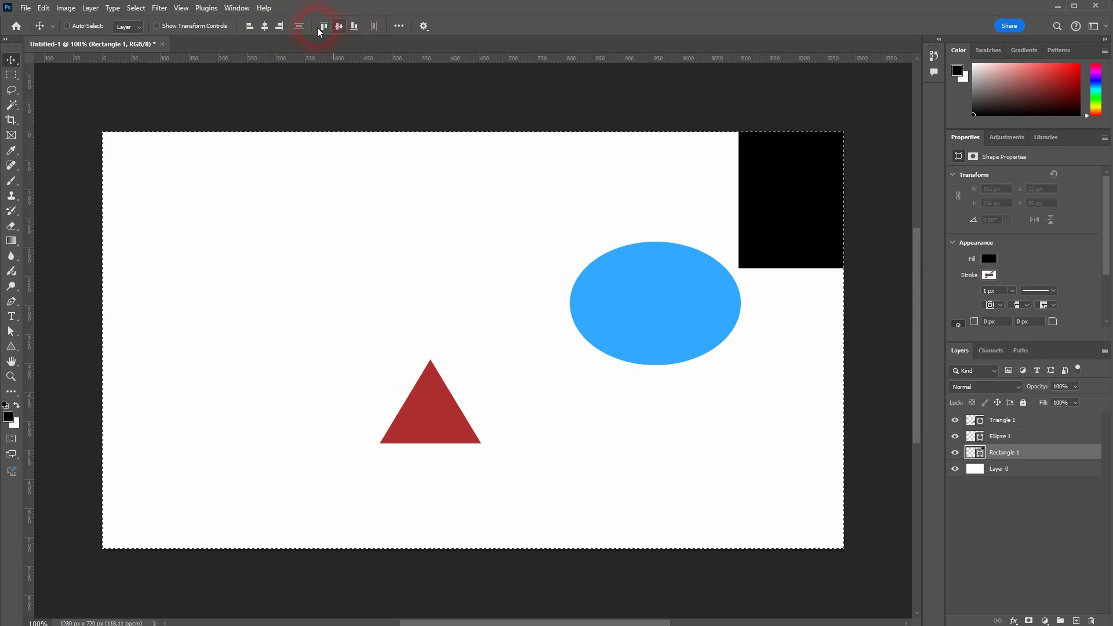
{"action": "left_click", "coordinate": [264, 25]}
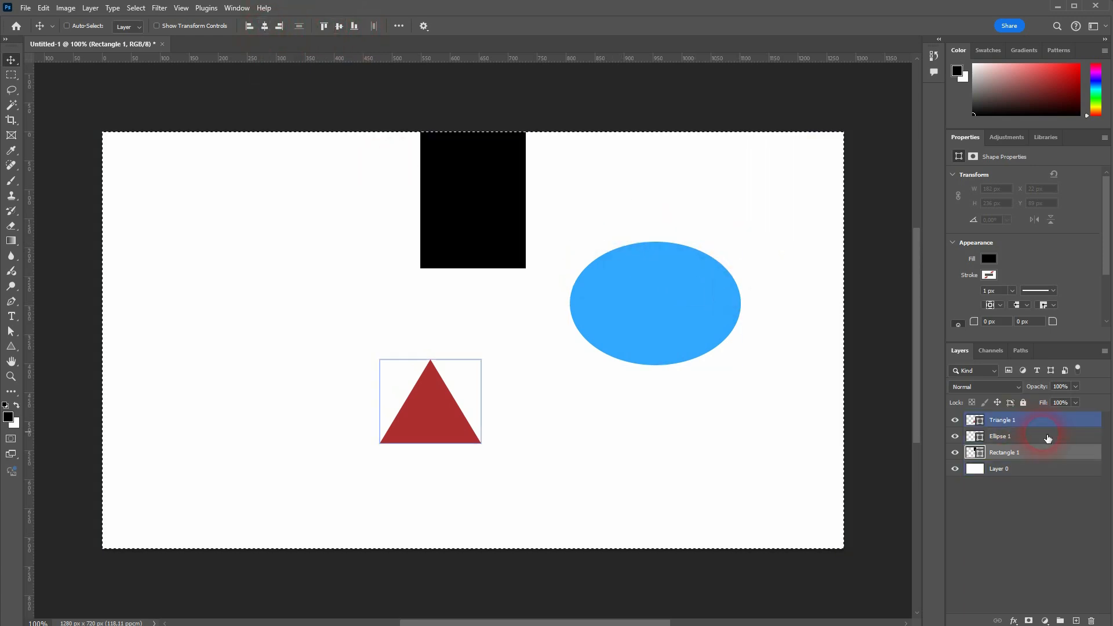
- Select the Ellipse 1 layer and align the ellipse to the canvas's horizontal and vertical centres
{"action": "left_click", "coordinate": [1030, 441]}
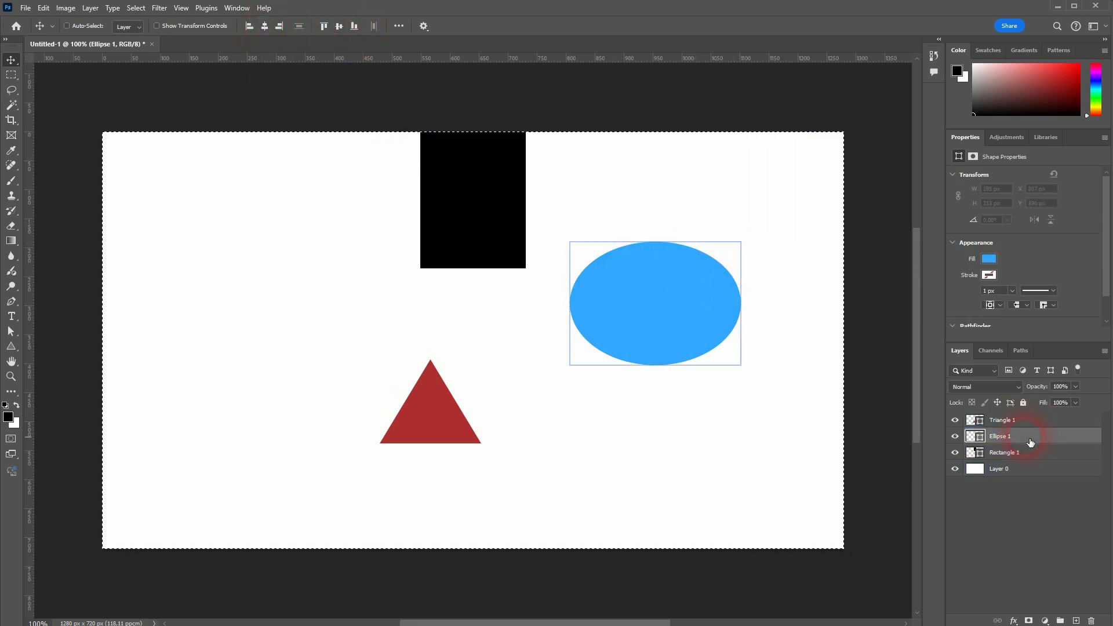
{"action": "left_click", "coordinate": [266, 27]}
{"action": "left_click", "coordinate": [339, 27]}
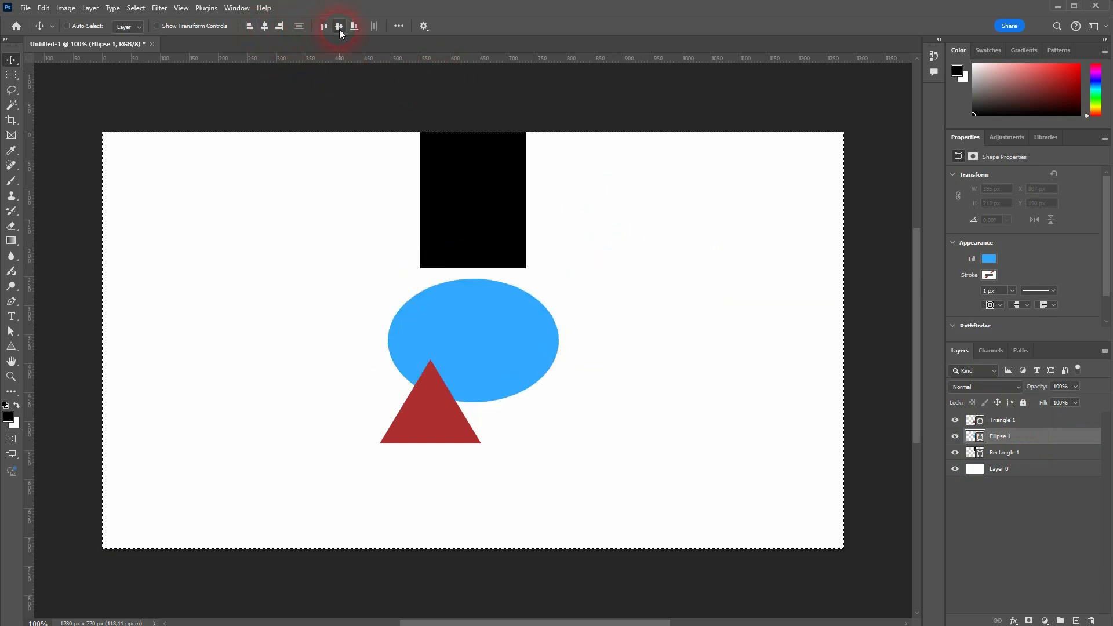
- Select the Triangle 1 layer and align the triangle to the canvas's left and bottom edges
{"action": "left_click", "coordinate": [1003, 420]}
{"action": "left_click", "coordinate": [248, 28]}
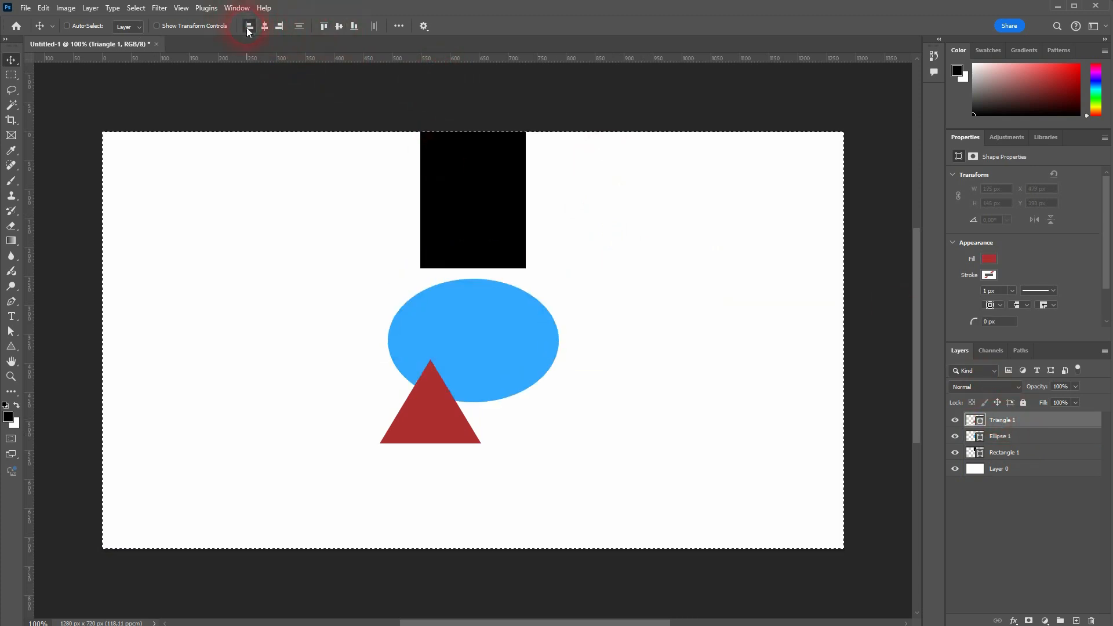
{"action": "left_click", "coordinate": [354, 28]}
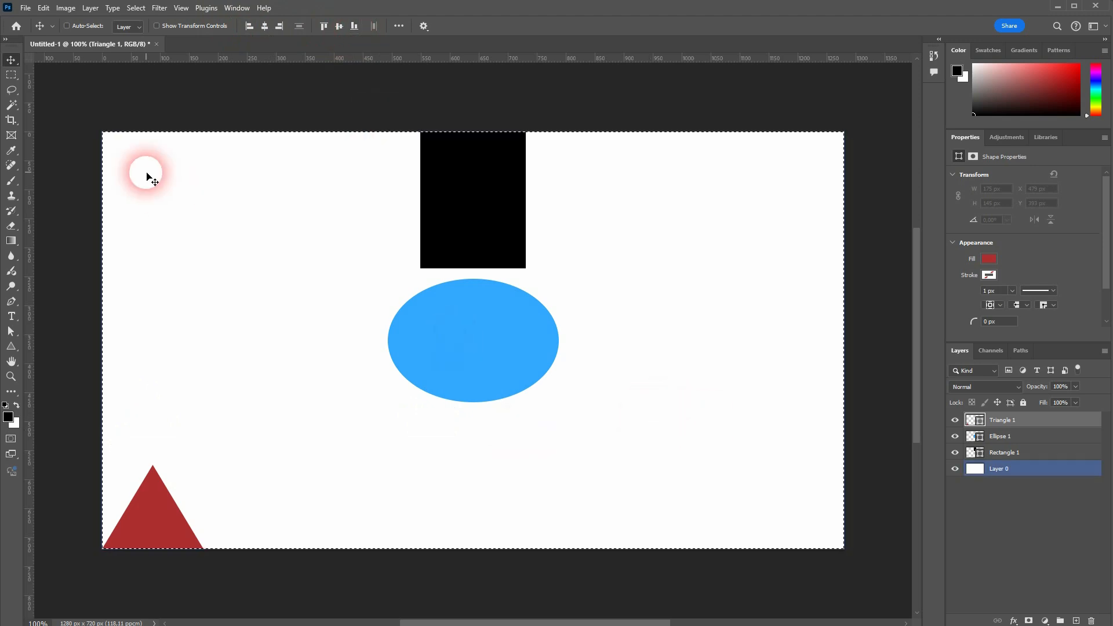
- Deselect the canvas, select the Rectangle 1 layer and move the rectangle to about X 228 px, Y 212 px
{"action": "left_click", "coordinate": [135, 7]}
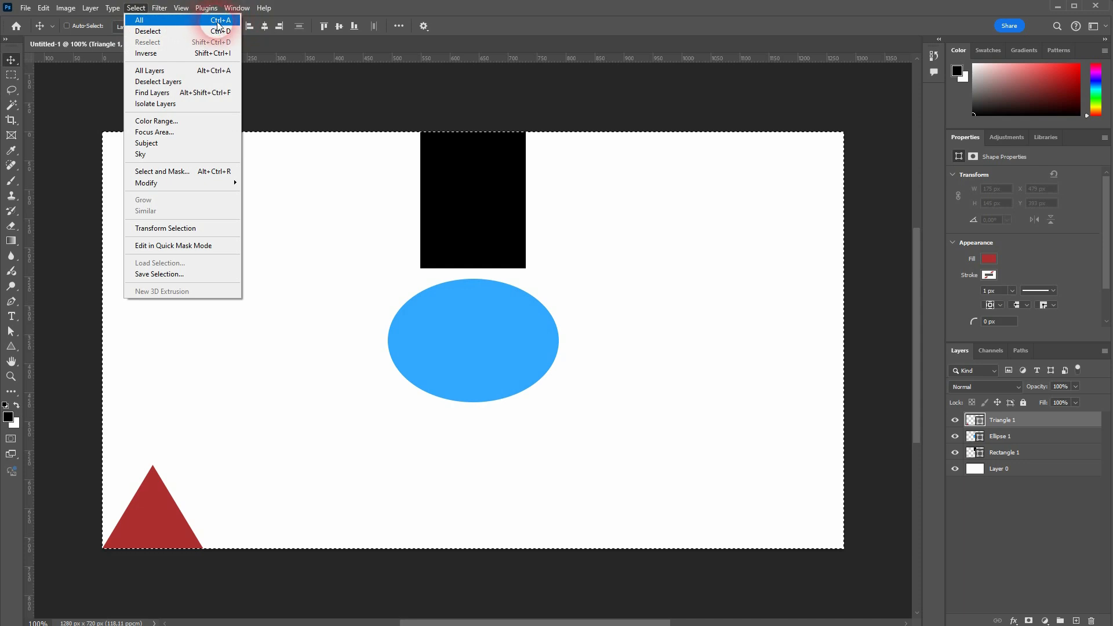
{"action": "left_click", "coordinate": [203, 32]}
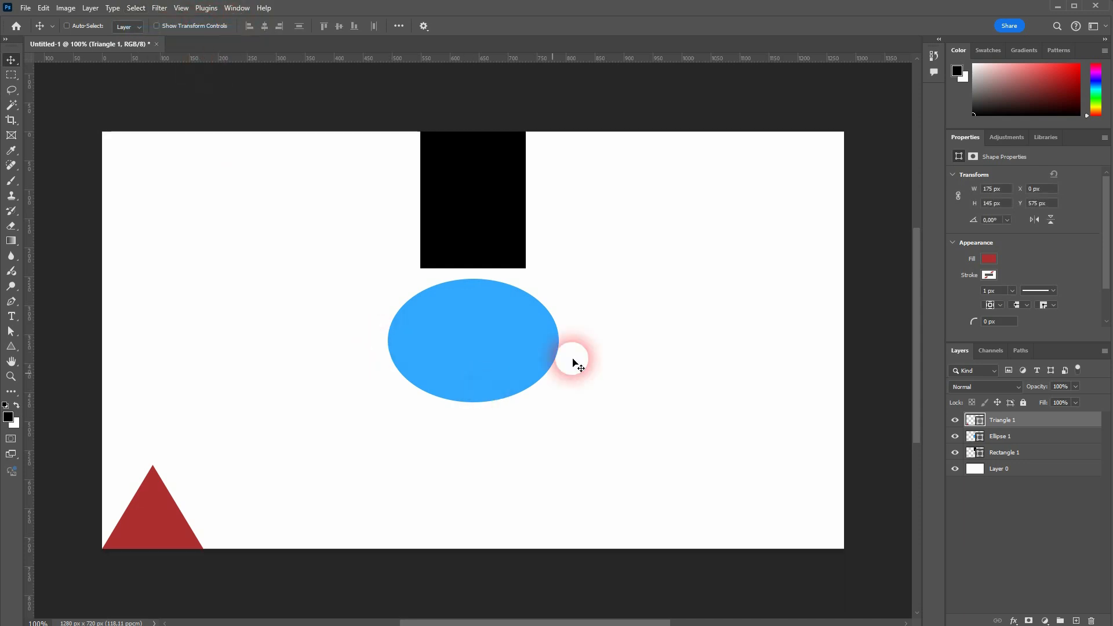
{"action": "left_click", "coordinate": [510, 319], "text": "ctrl"}
{"action": "left_click", "coordinate": [1018, 455]}
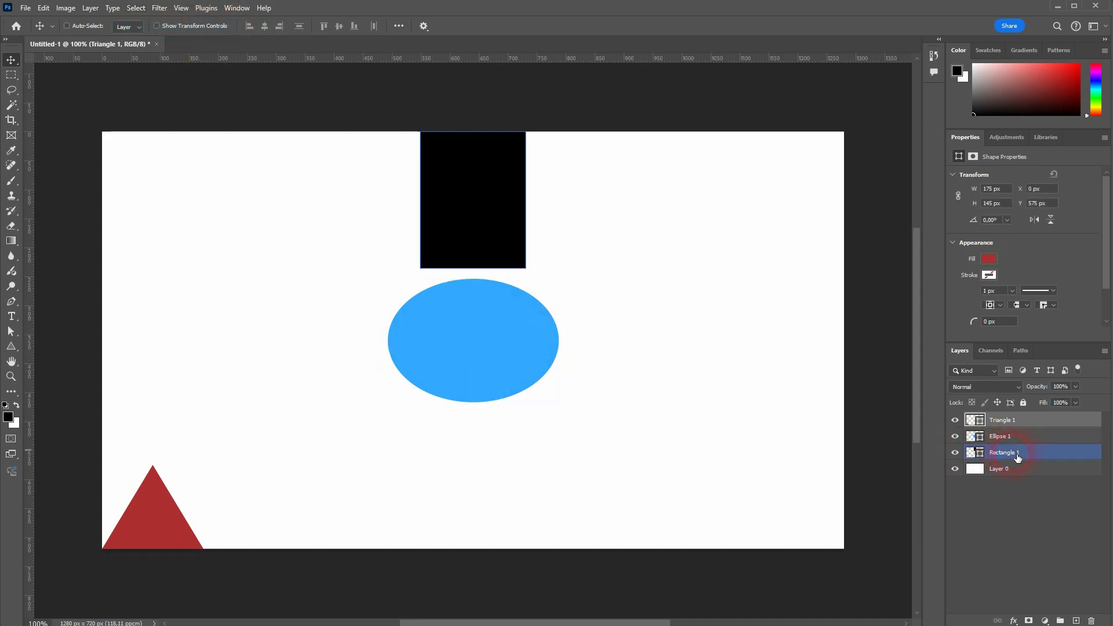
{"action": "left_click", "coordinate": [423, 324], "text": "ctrl"}
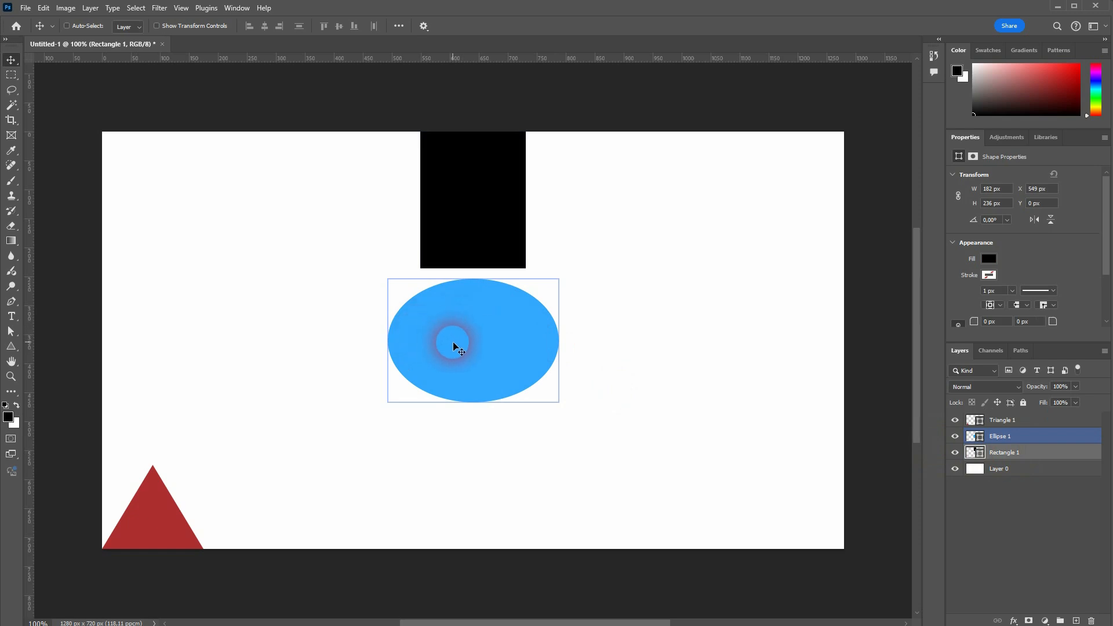
{"action": "left_click_drag", "start_coordinate": [462, 207], "coordinate": [277, 332]}
- View the Move tool's layer bounds and group options, then move the rectangle up to about X 228 px, Y 136 px
{"action": "left_click", "coordinate": [423, 26]}
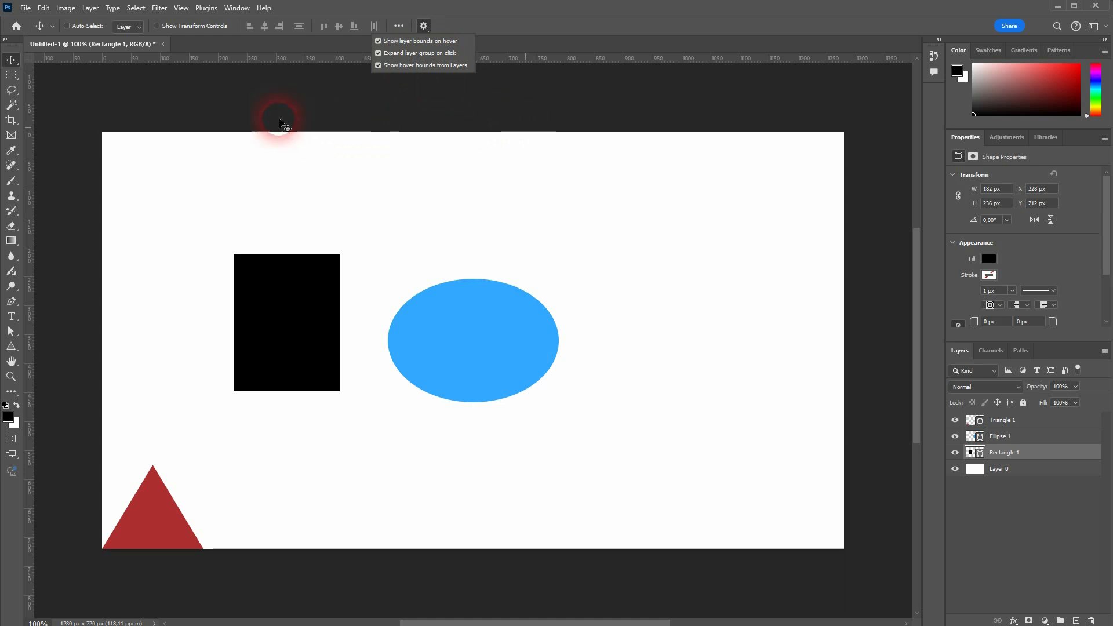
{"action": "left_click", "coordinate": [12, 60]}
{"action": "left_click_drag", "start_coordinate": [319, 328], "coordinate": [309, 277]}
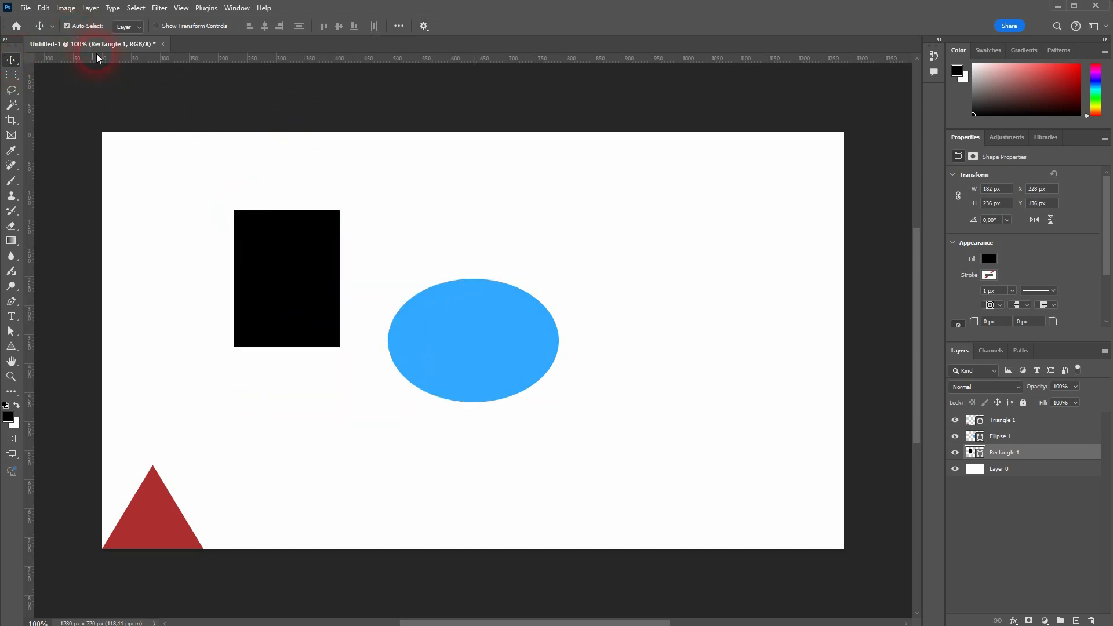
- With Auto-Select on, move the ellipse right, the triangle to the lower middle and the rectangle to about X 496, Y 80 px; turn Auto-Select off
{"action": "left_click_drag", "start_coordinate": [462, 323], "coordinate": [658, 345]}
{"action": "left_click_drag", "start_coordinate": [140, 561], "coordinate": [579, 394]}
{"action": "left_click_drag", "start_coordinate": [305, 305], "coordinate": [460, 272]}
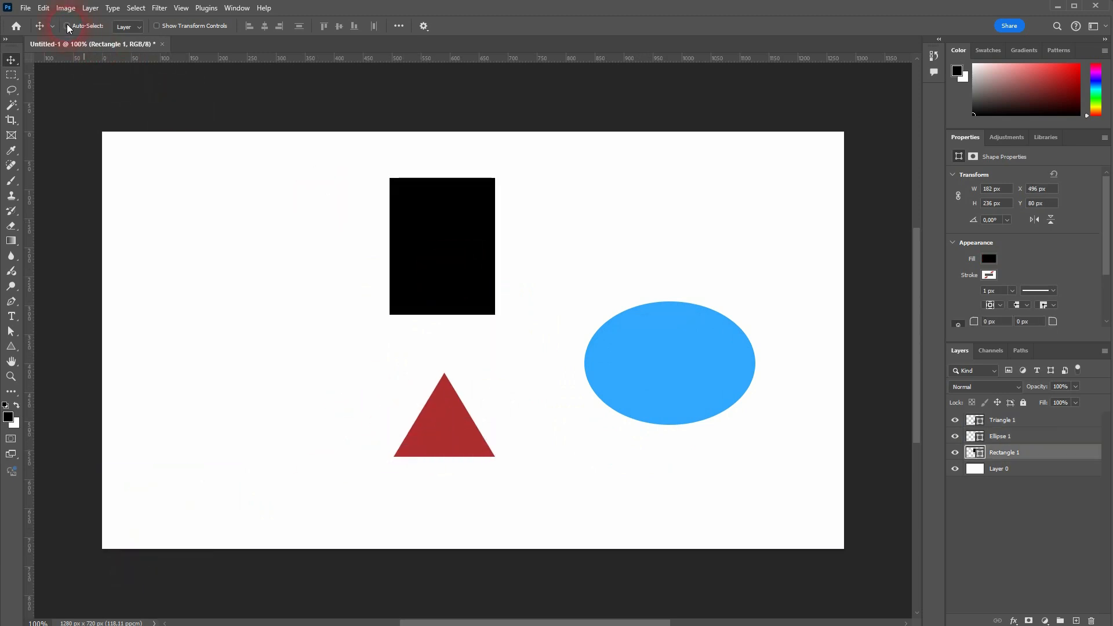
{"action": "left_click", "coordinate": [462, 318]}
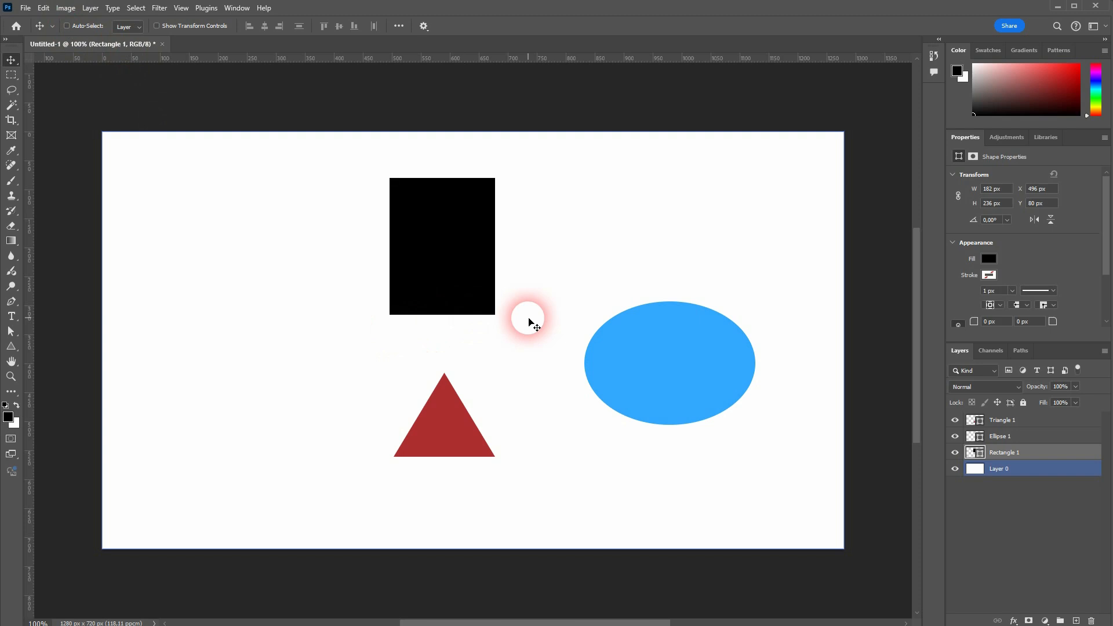